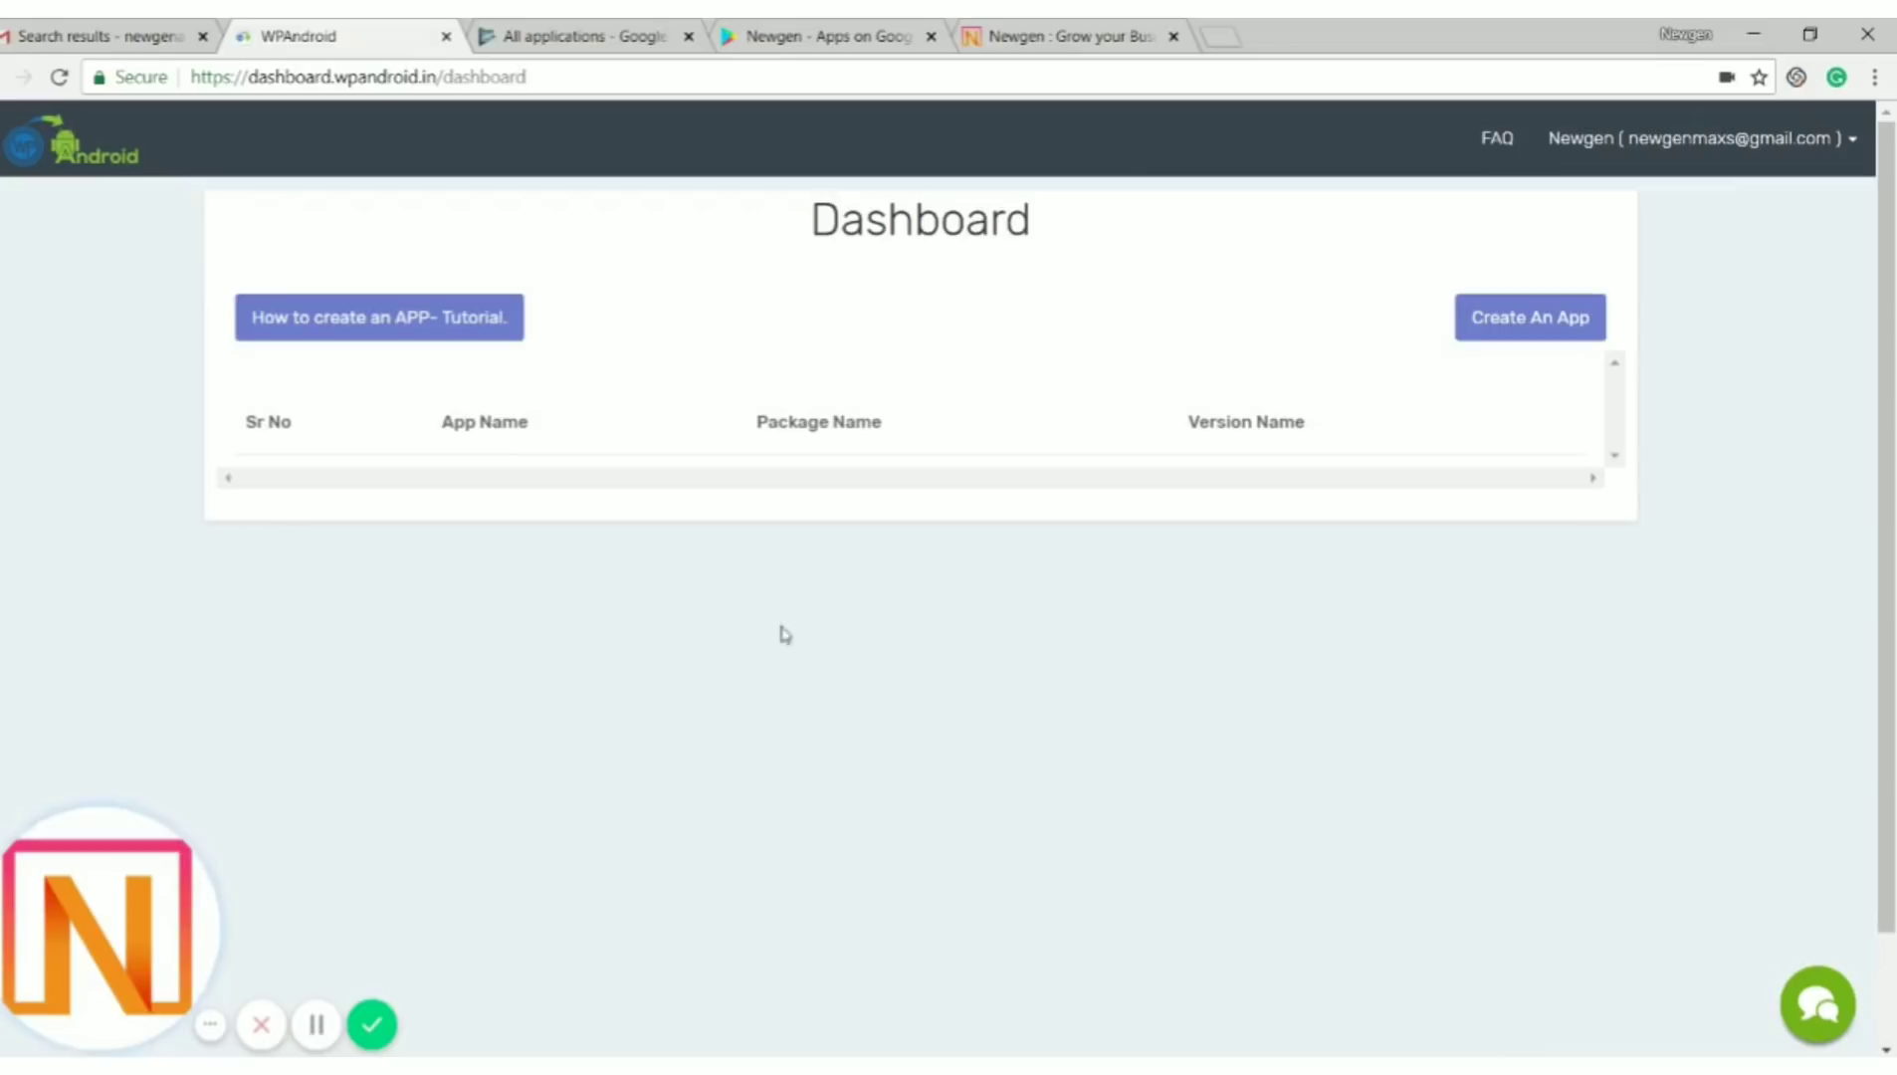
- Review the Newgenmax homepage and Newgen Max logo image, then return to the WPAndroid dashboard
left_click(1098, 30)
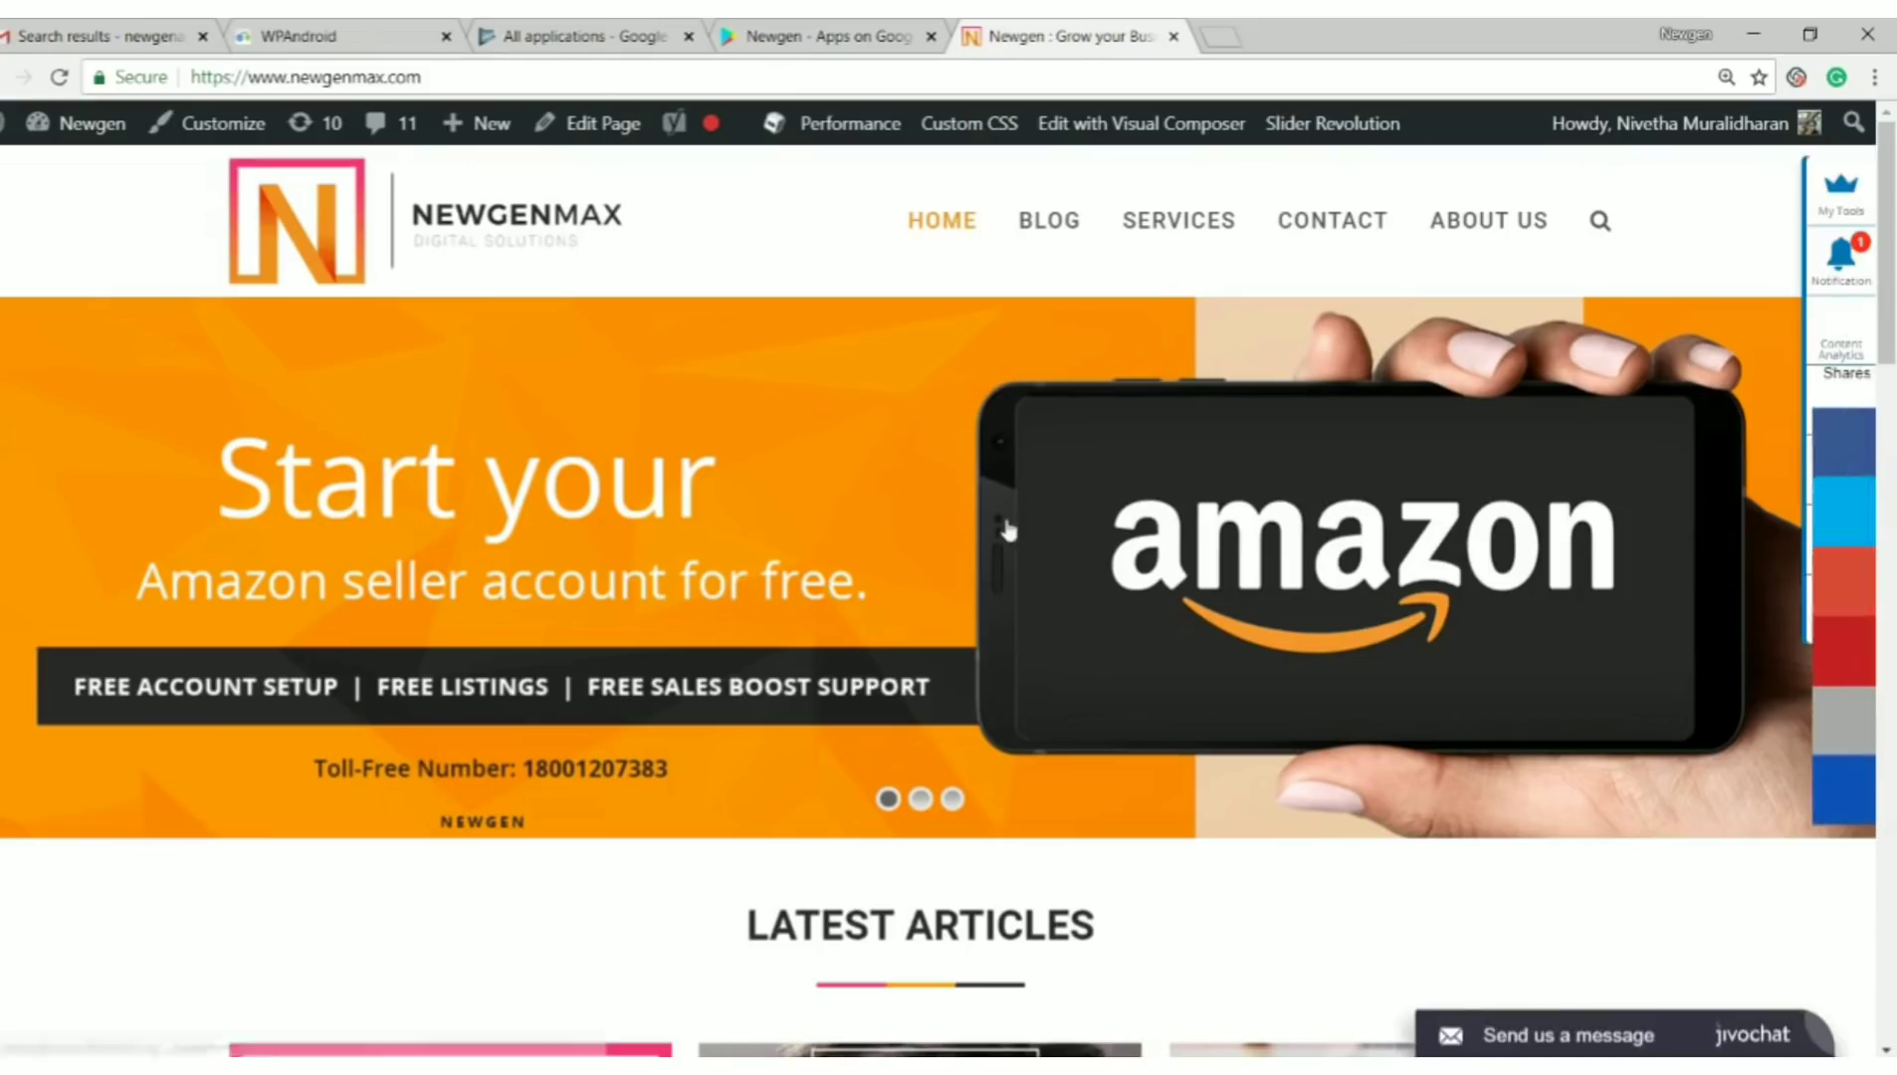
left_click_drag(1889, 331, 1890, 595)
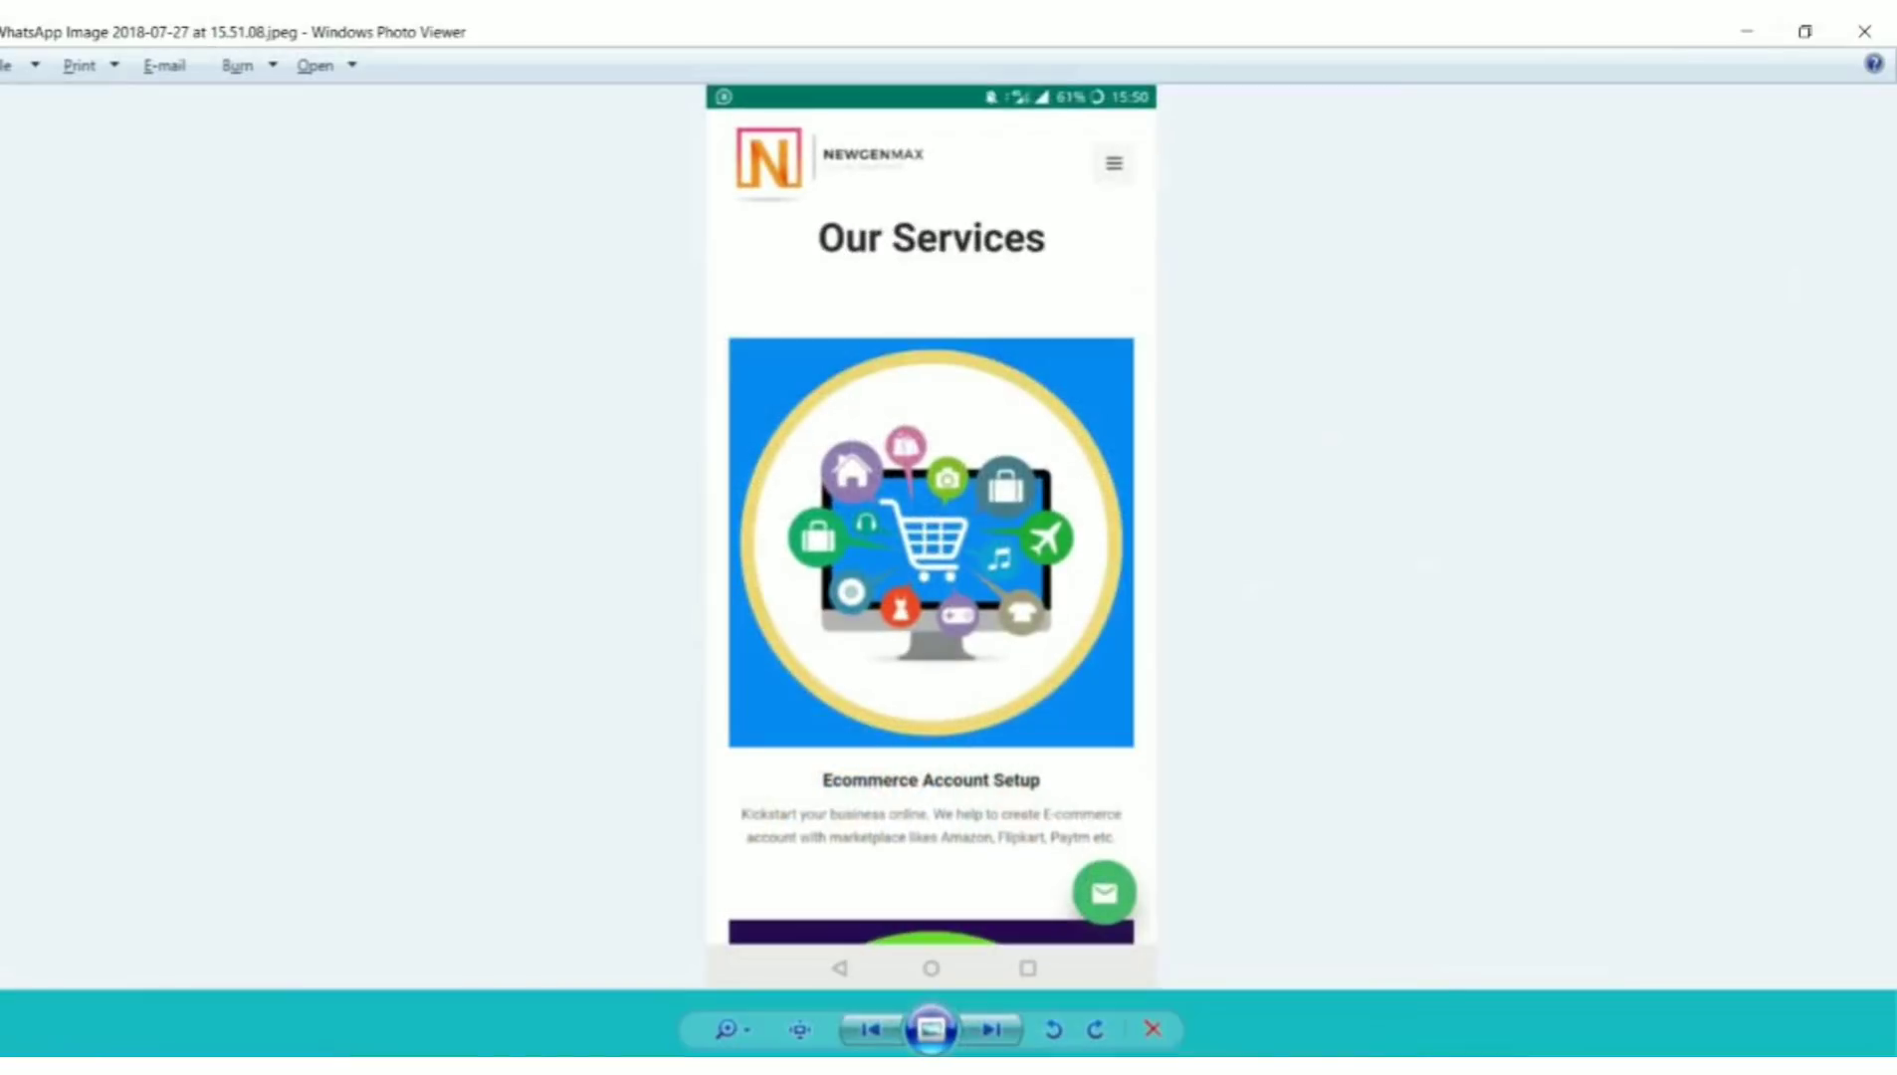
left_click(990, 1029)
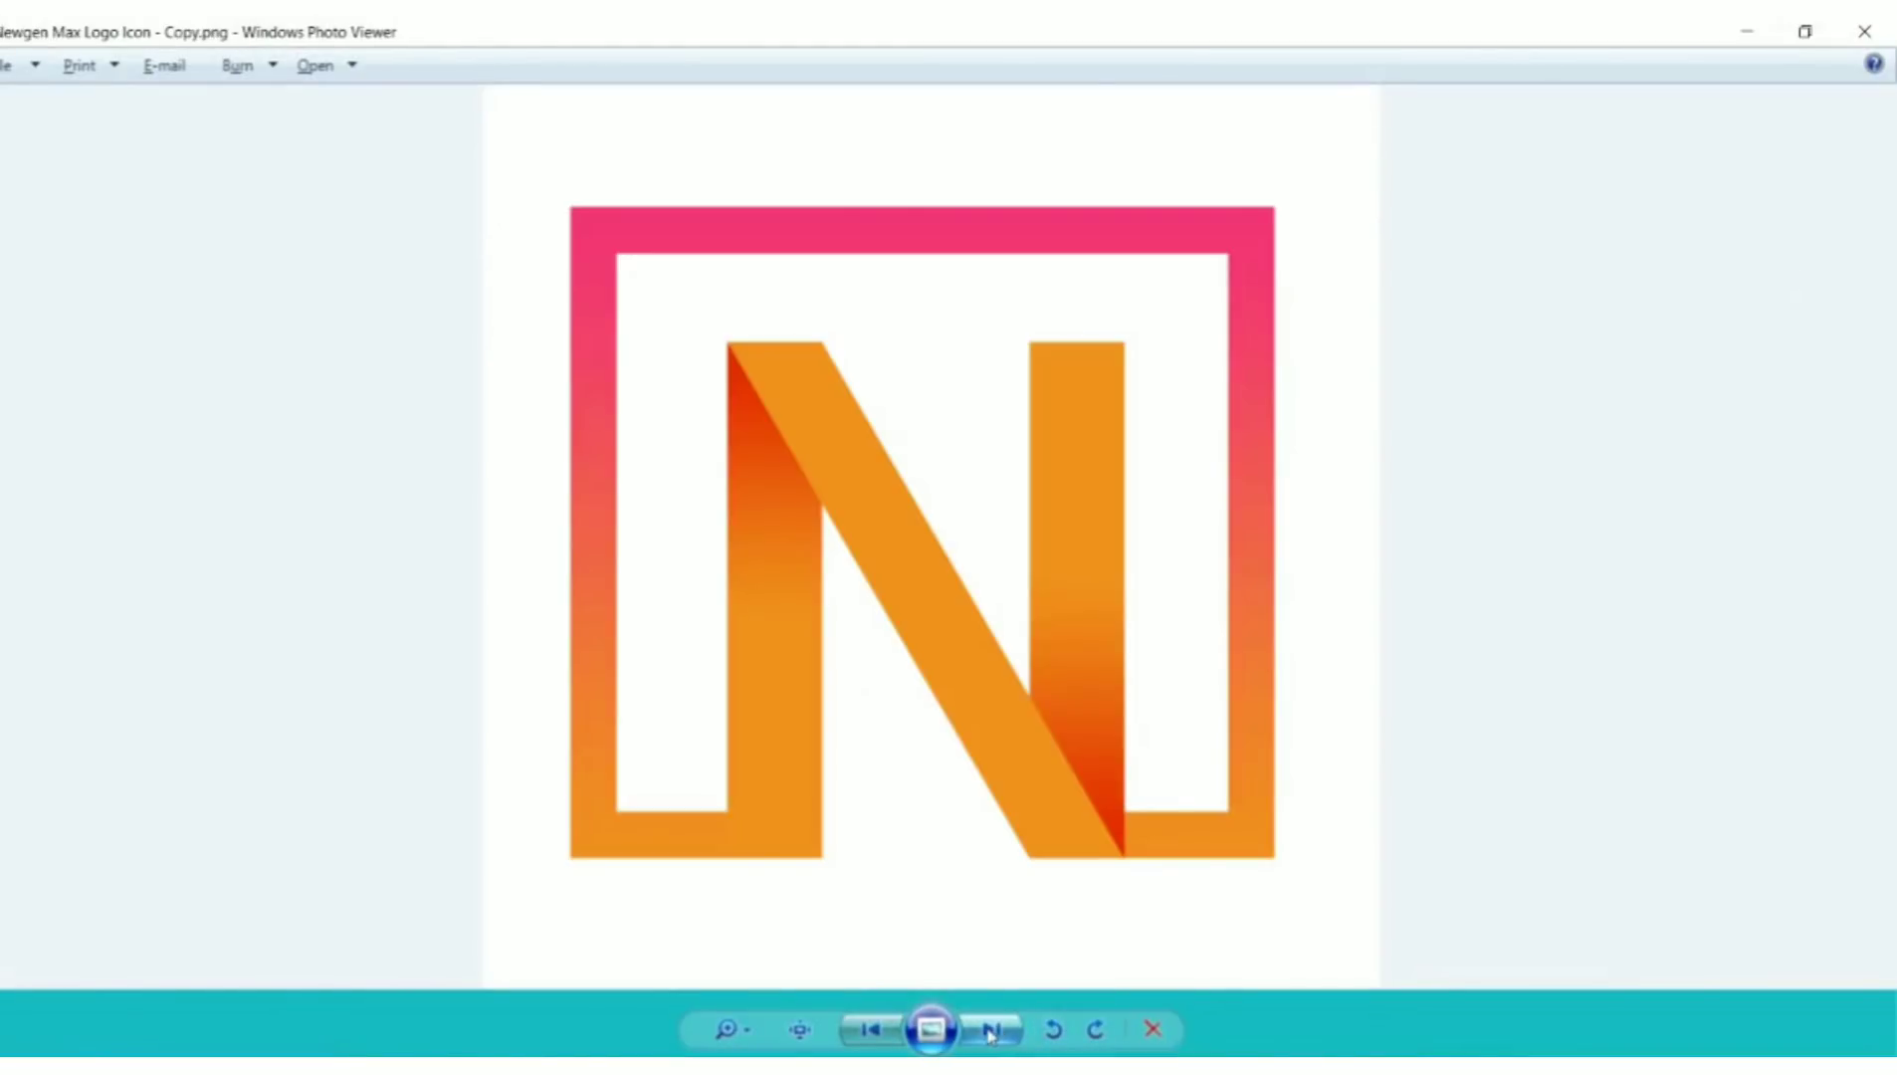
left_click(872, 1032)
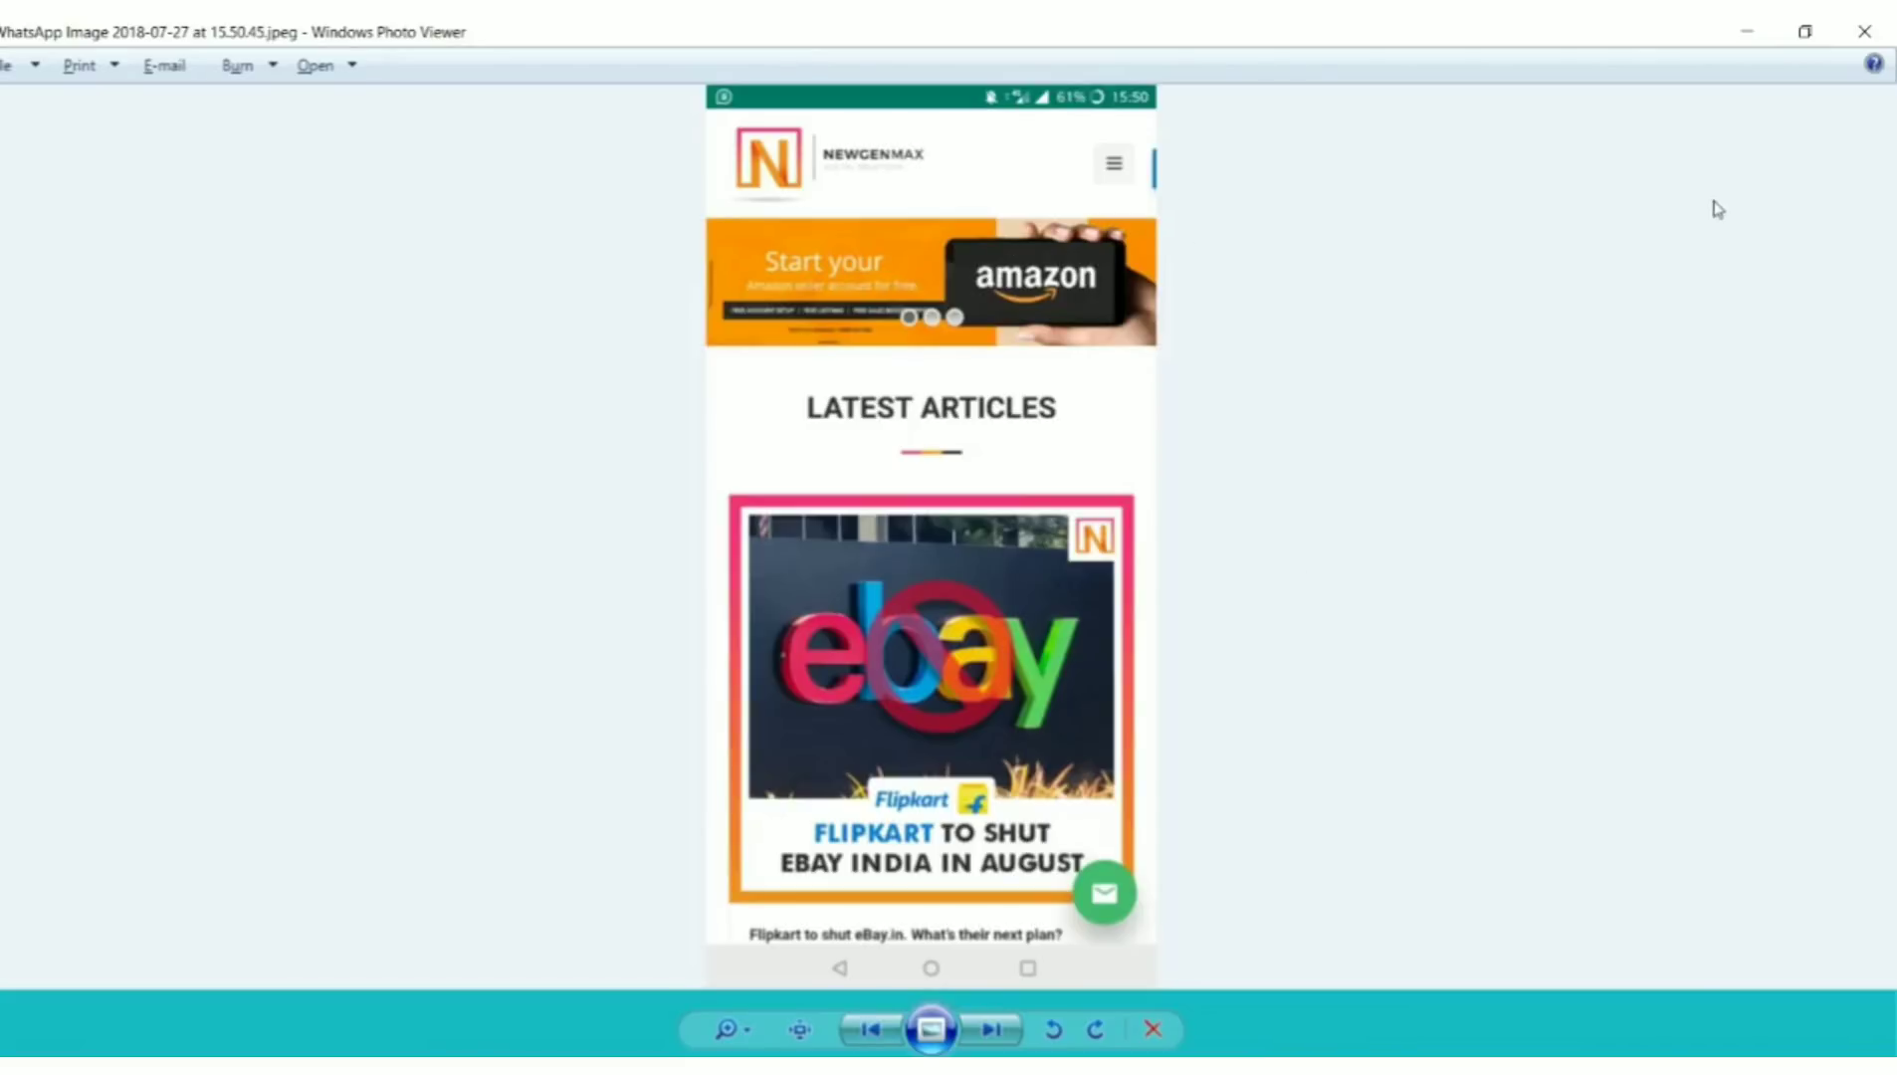
left_click(1754, 42)
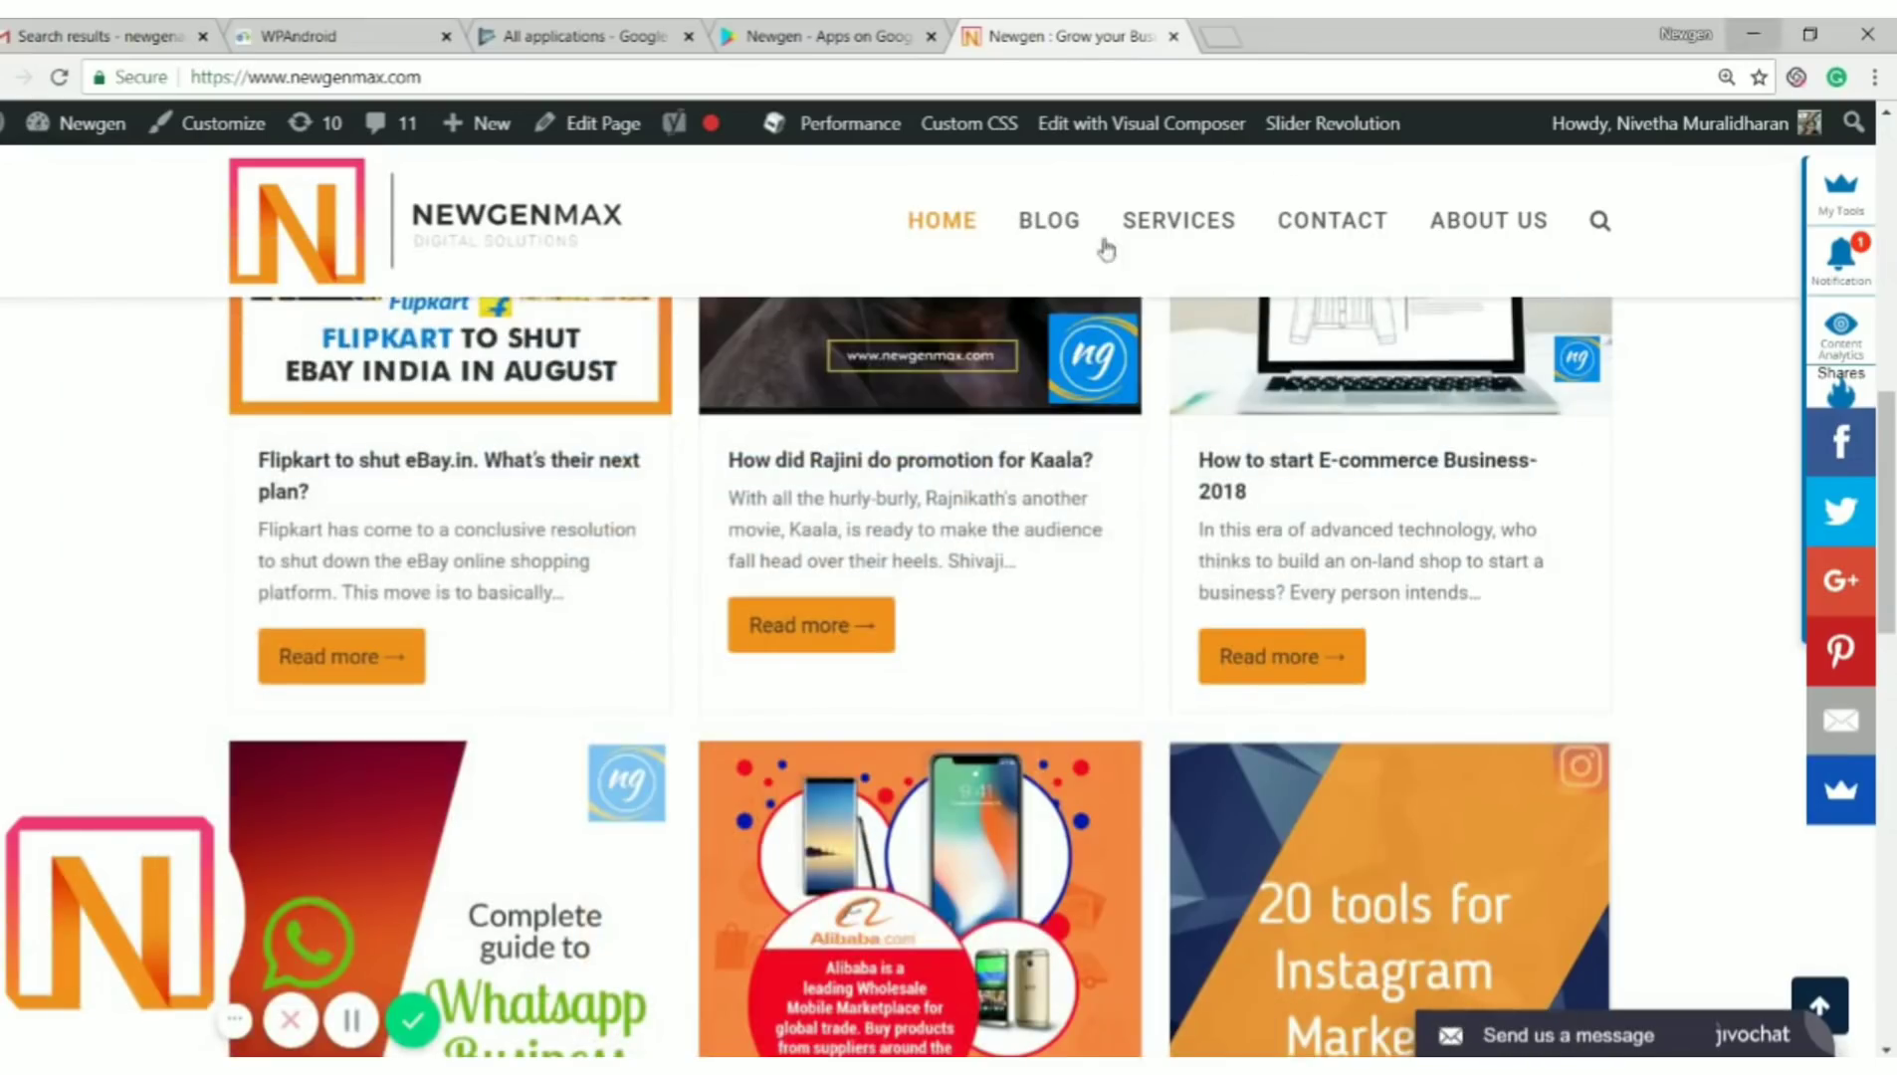
left_click(296, 33)
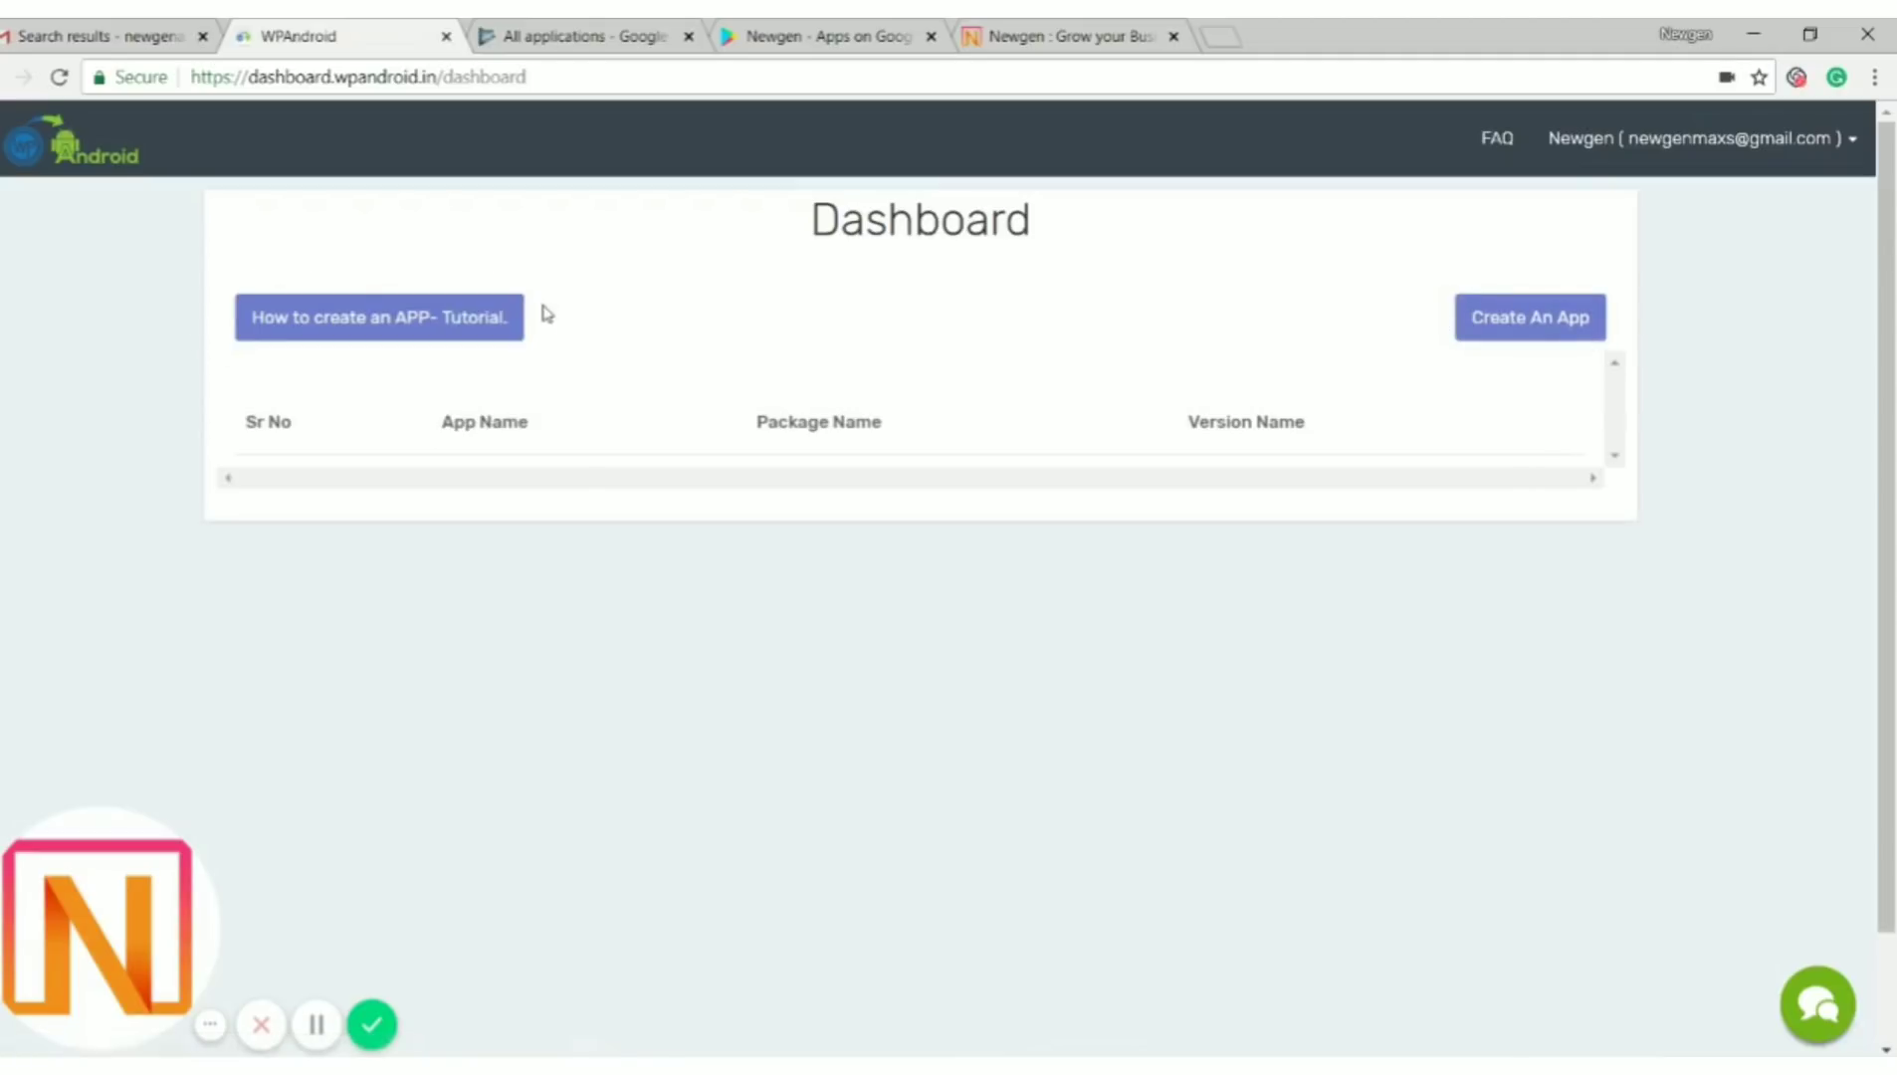
- Start a new app from the dashboard and select the Website to App template
left_click(1492, 326)
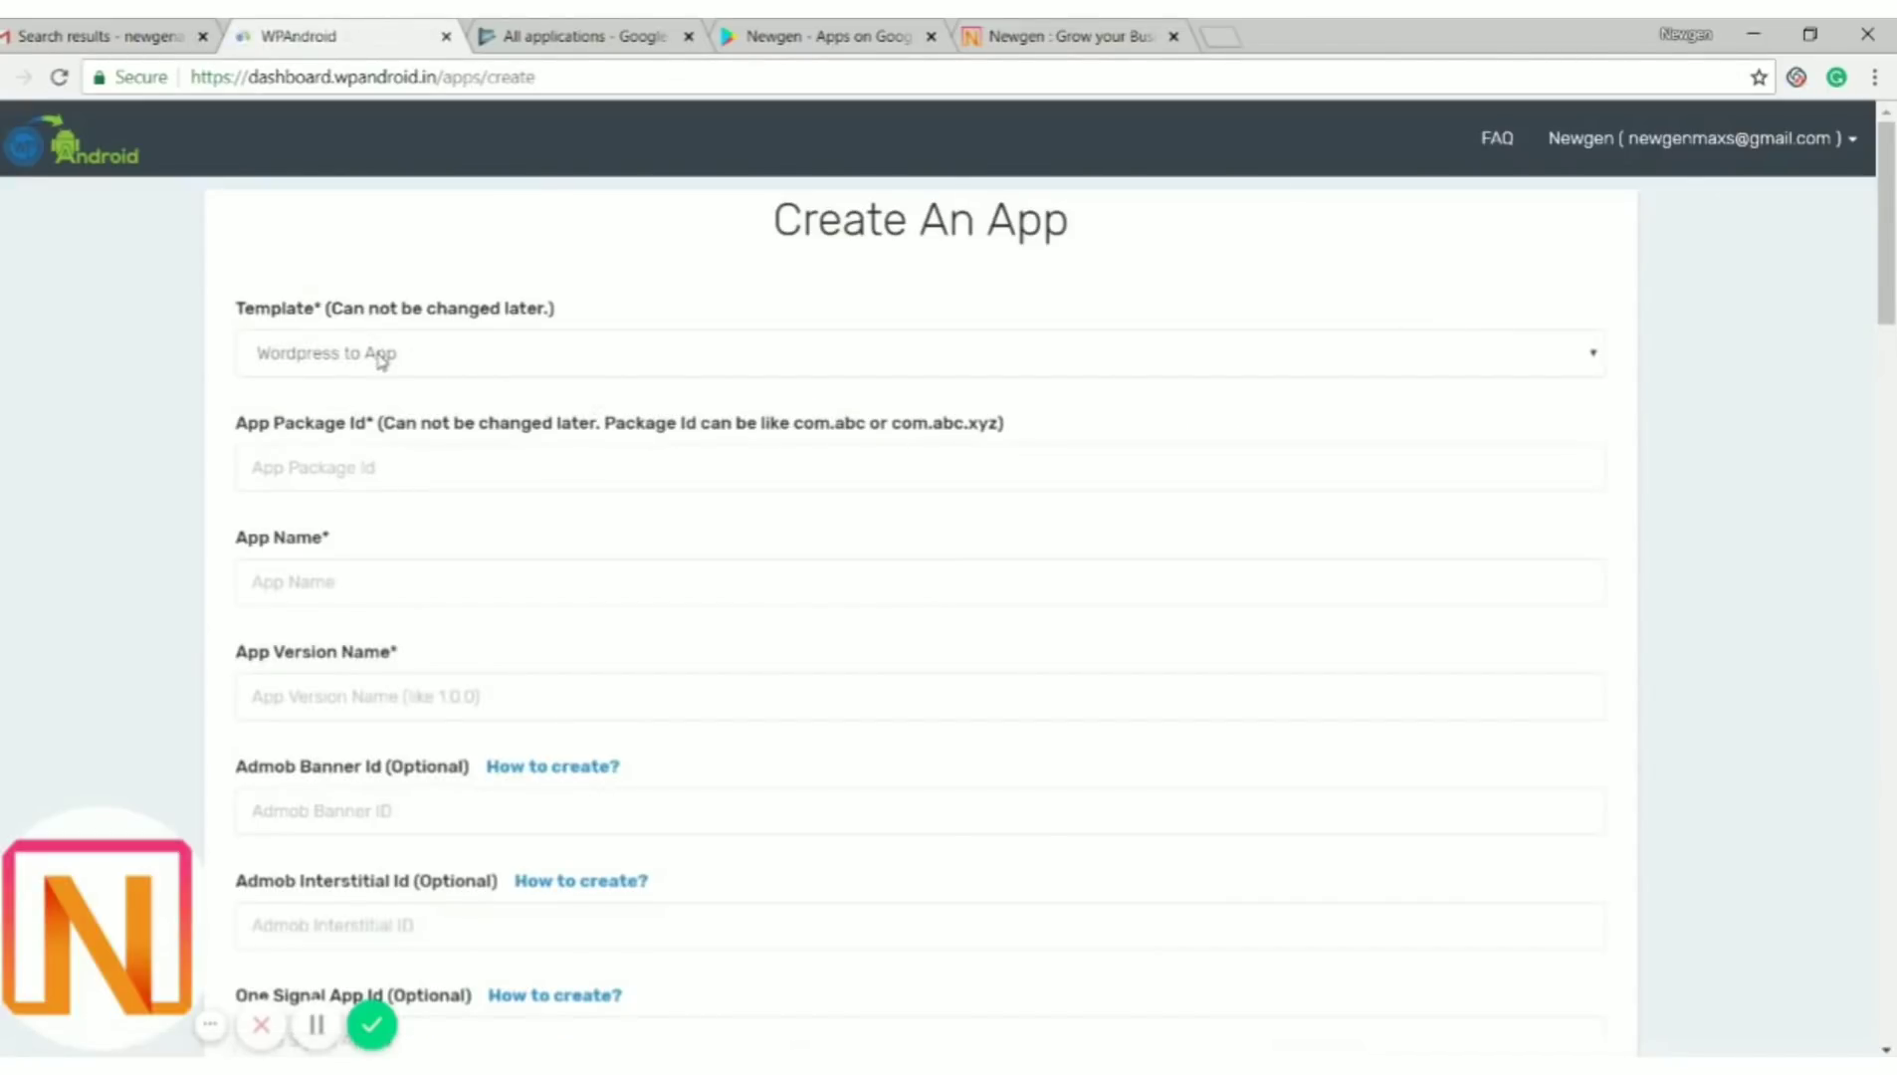
left_click(381, 355)
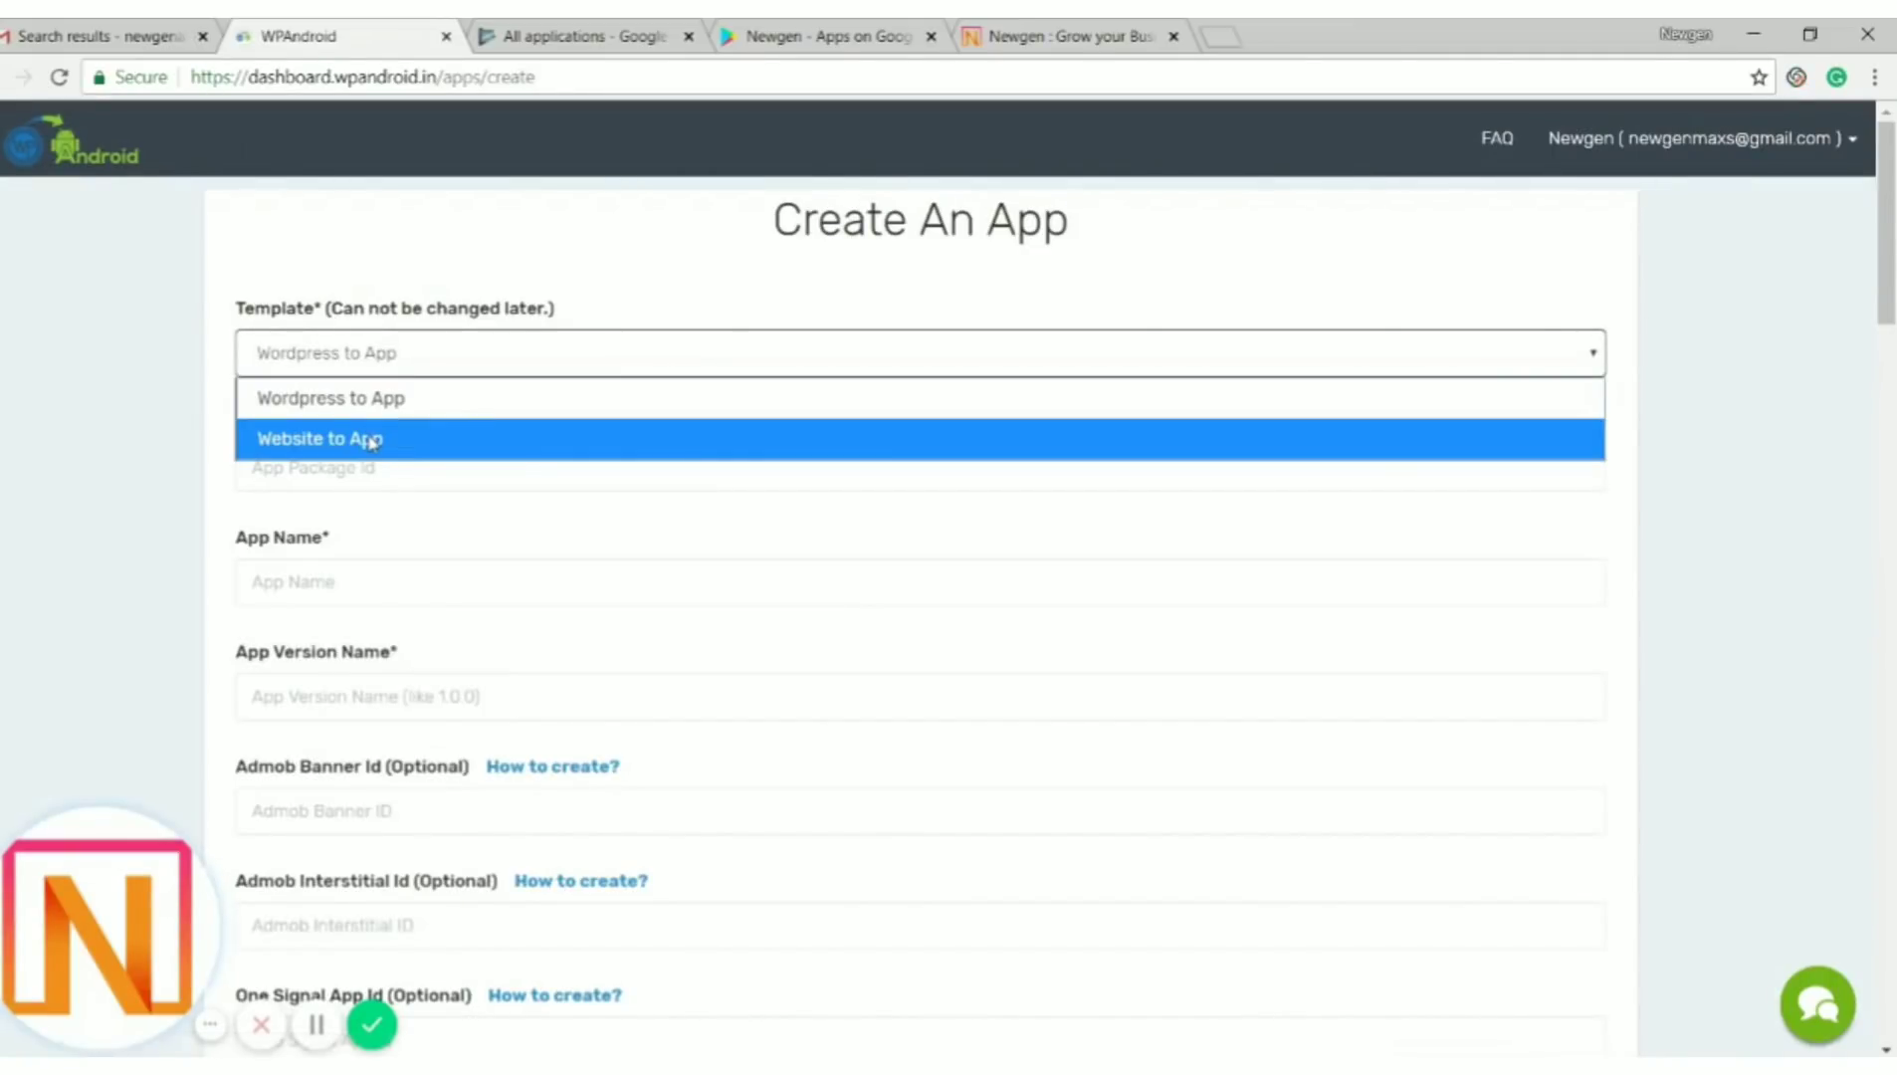
left_click(354, 409)
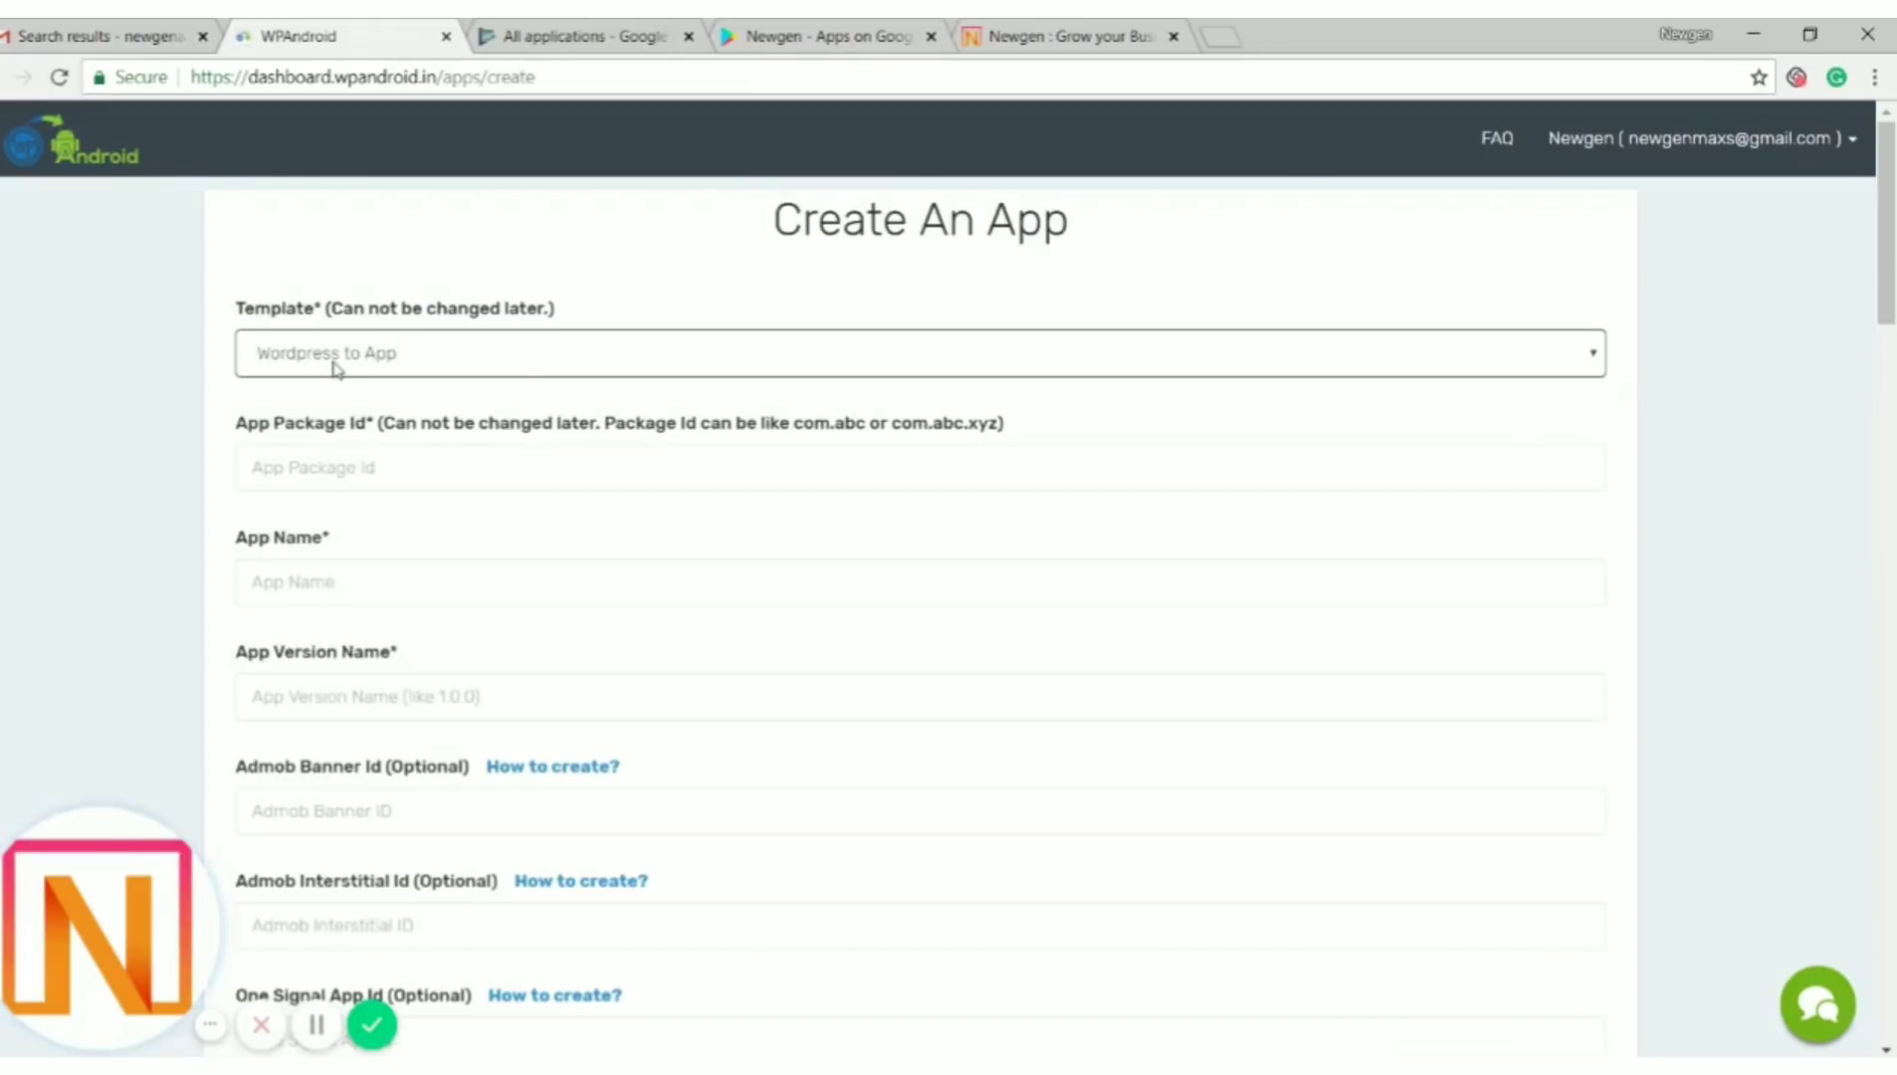
left_click(339, 367)
left_click(351, 432)
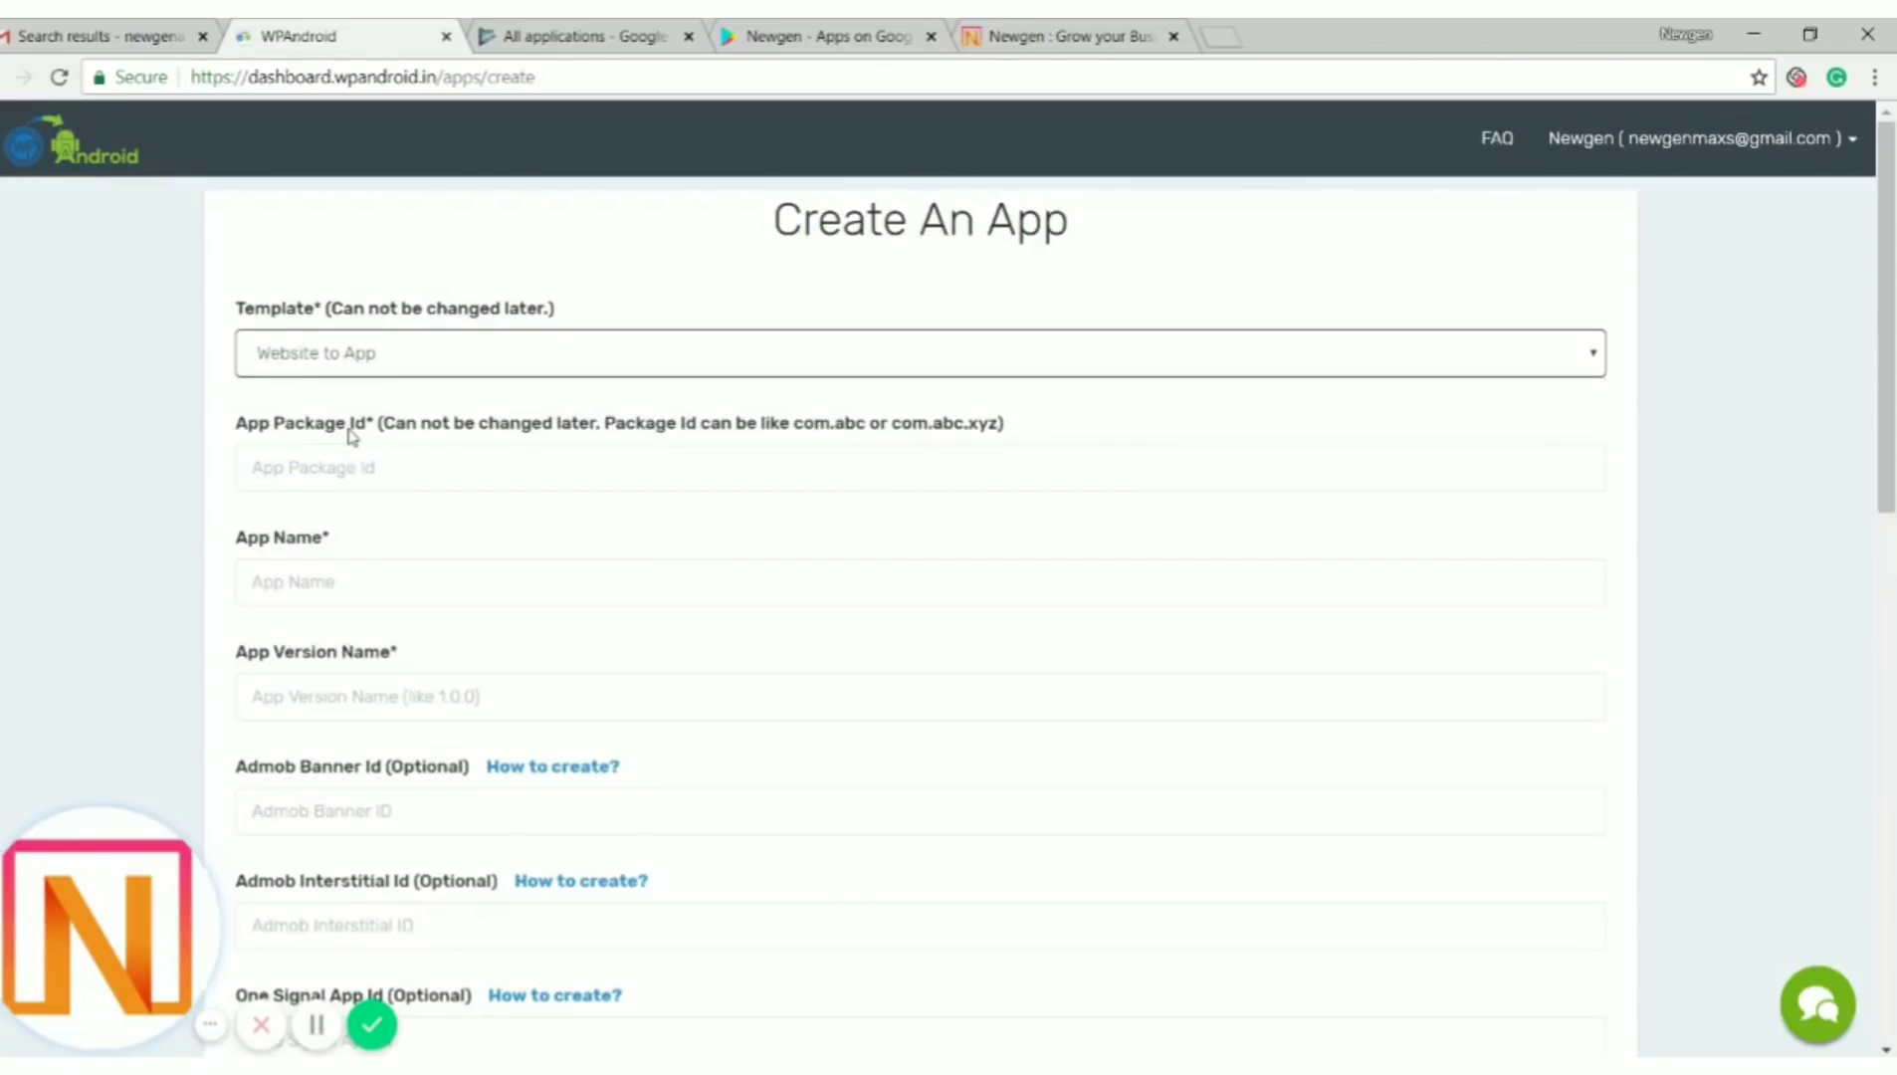
left_click(363, 468)
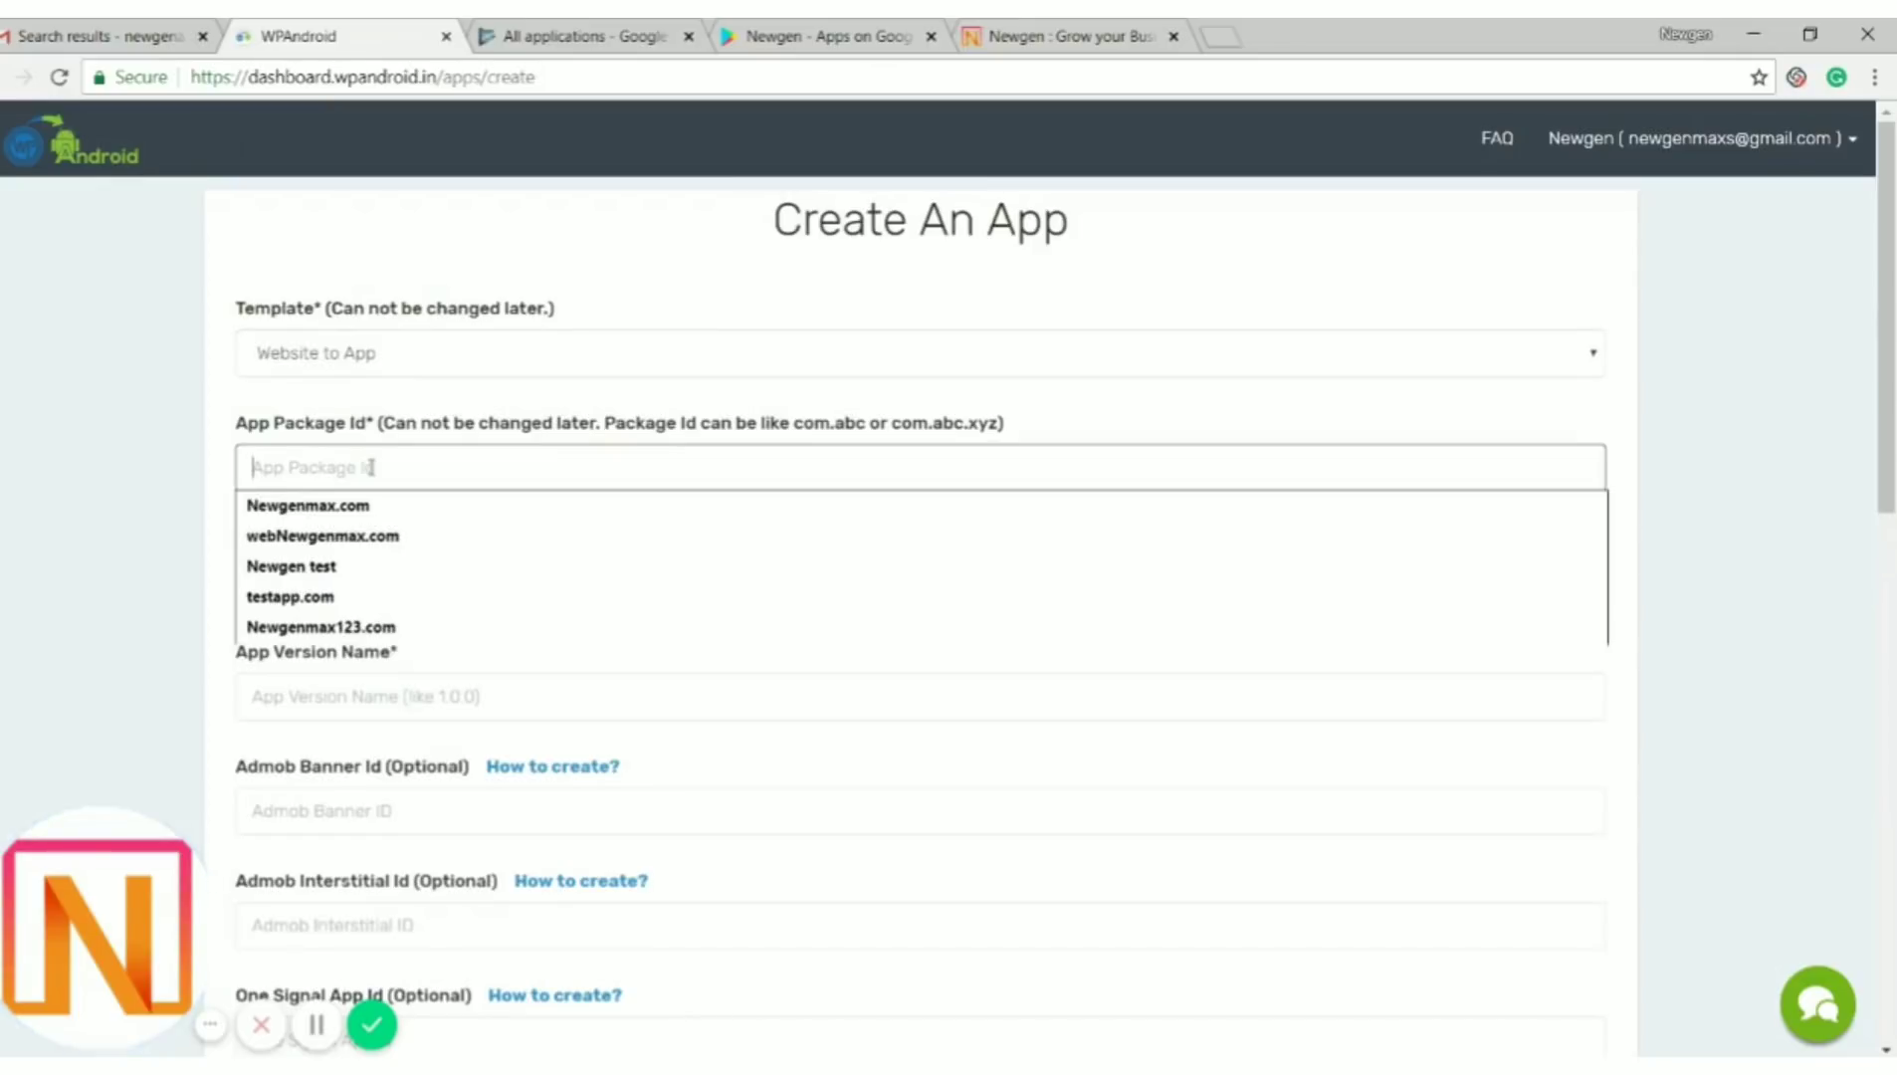
type("newgenmax")
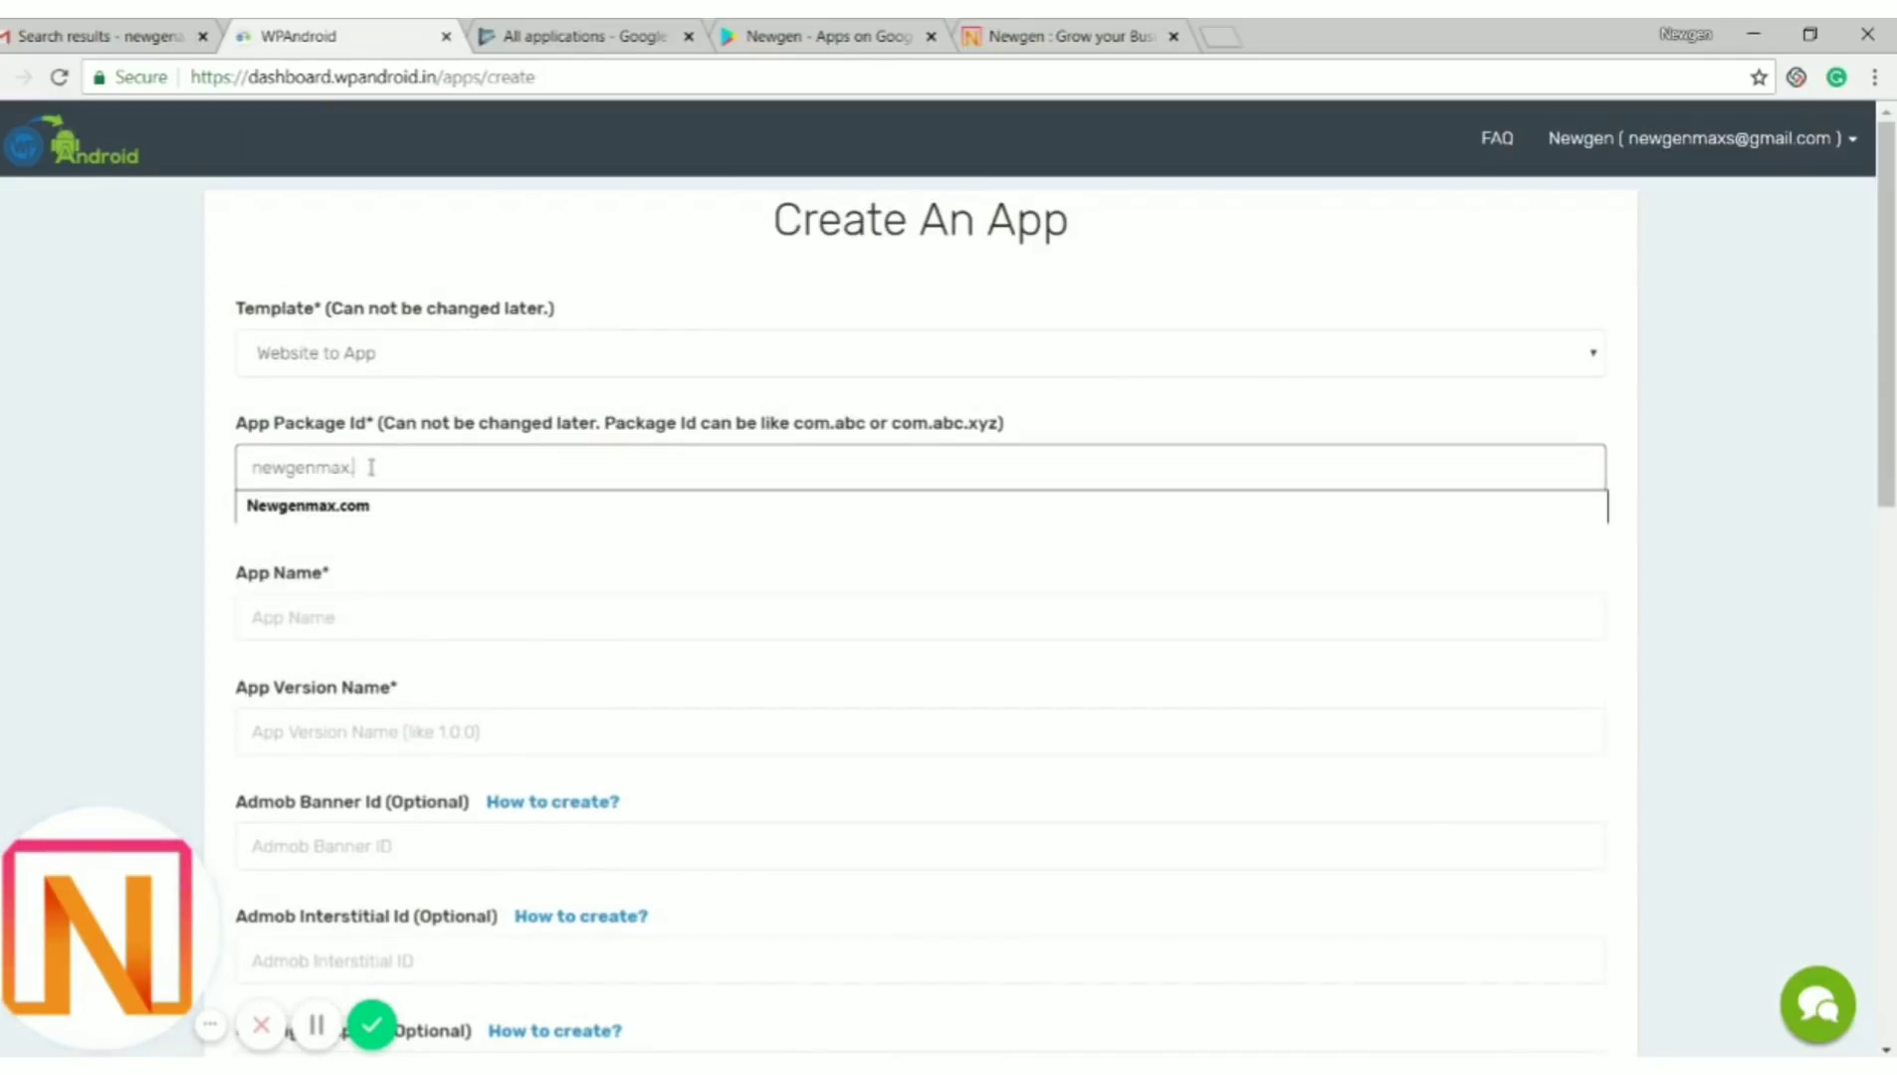
type(".com")
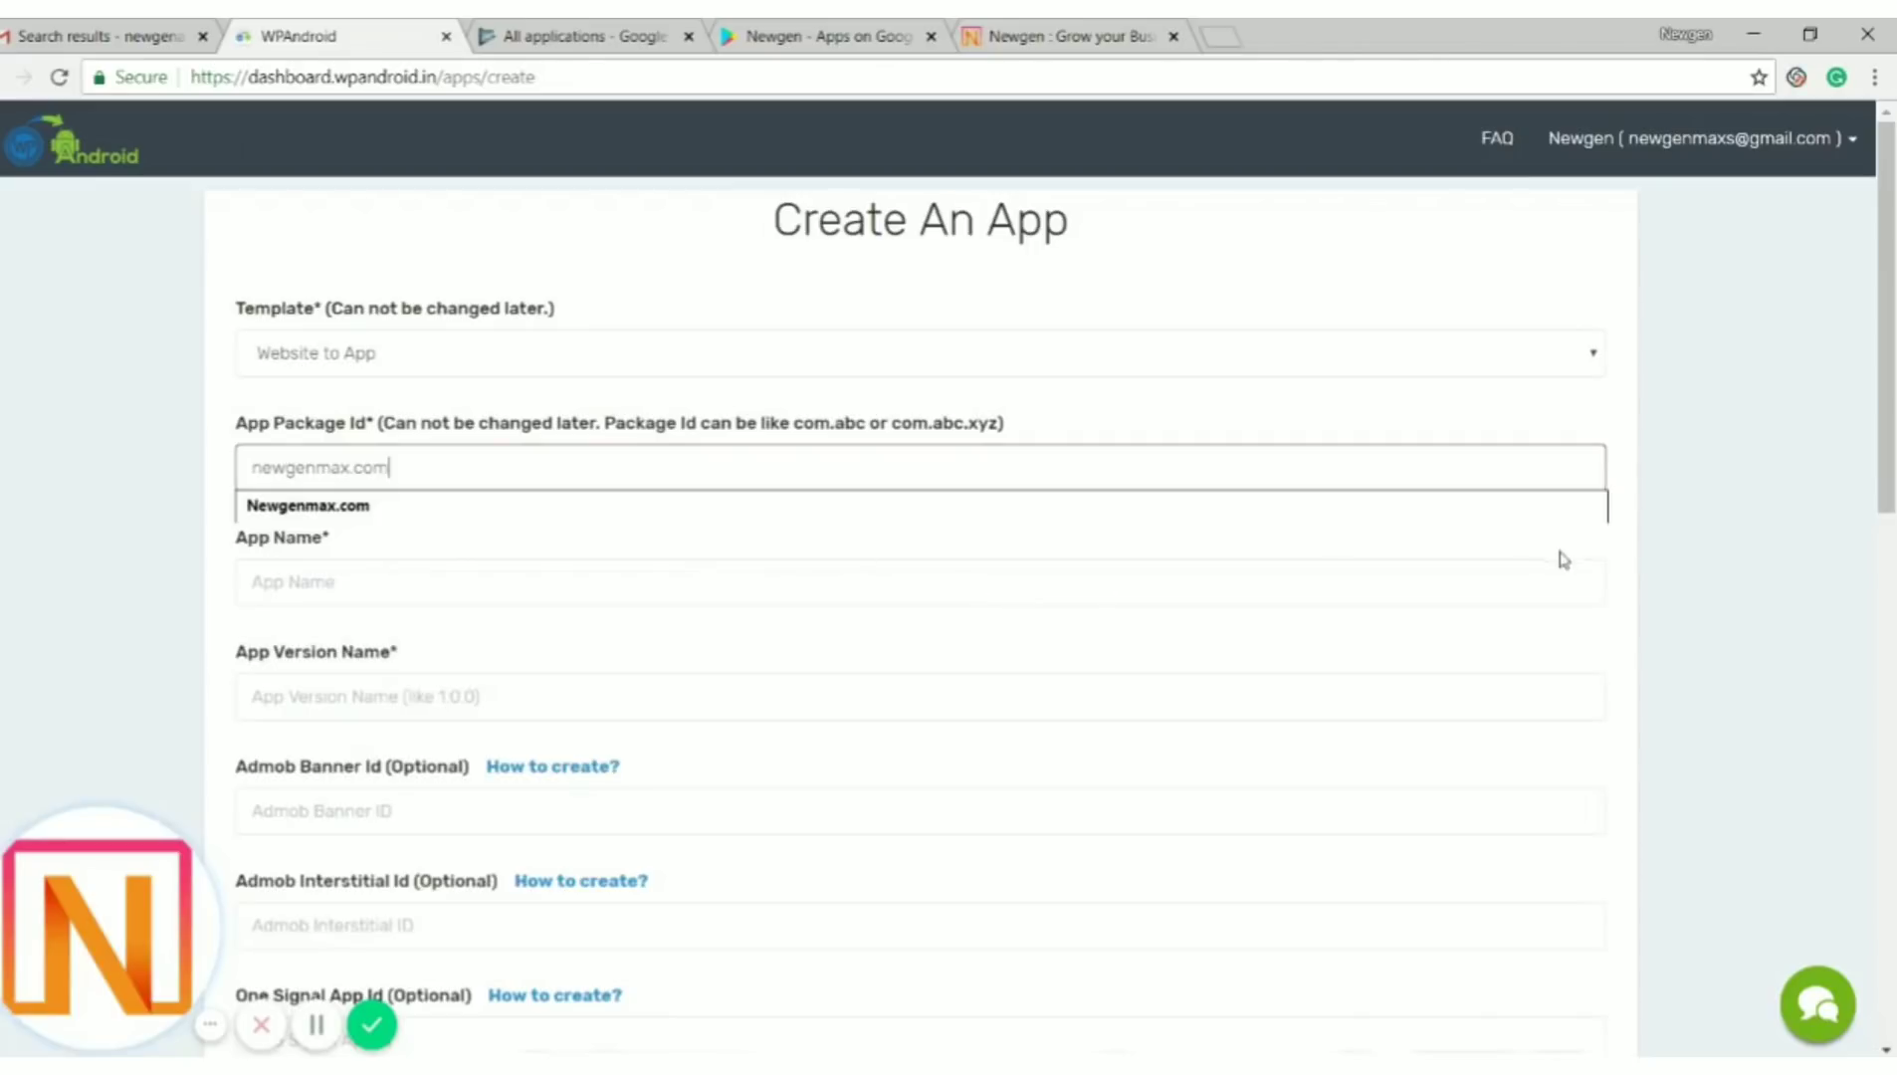
- Fill in package id newgenmax.com, app name Newgen and version name 1.00
left_click(1698, 547)
left_click(753, 594)
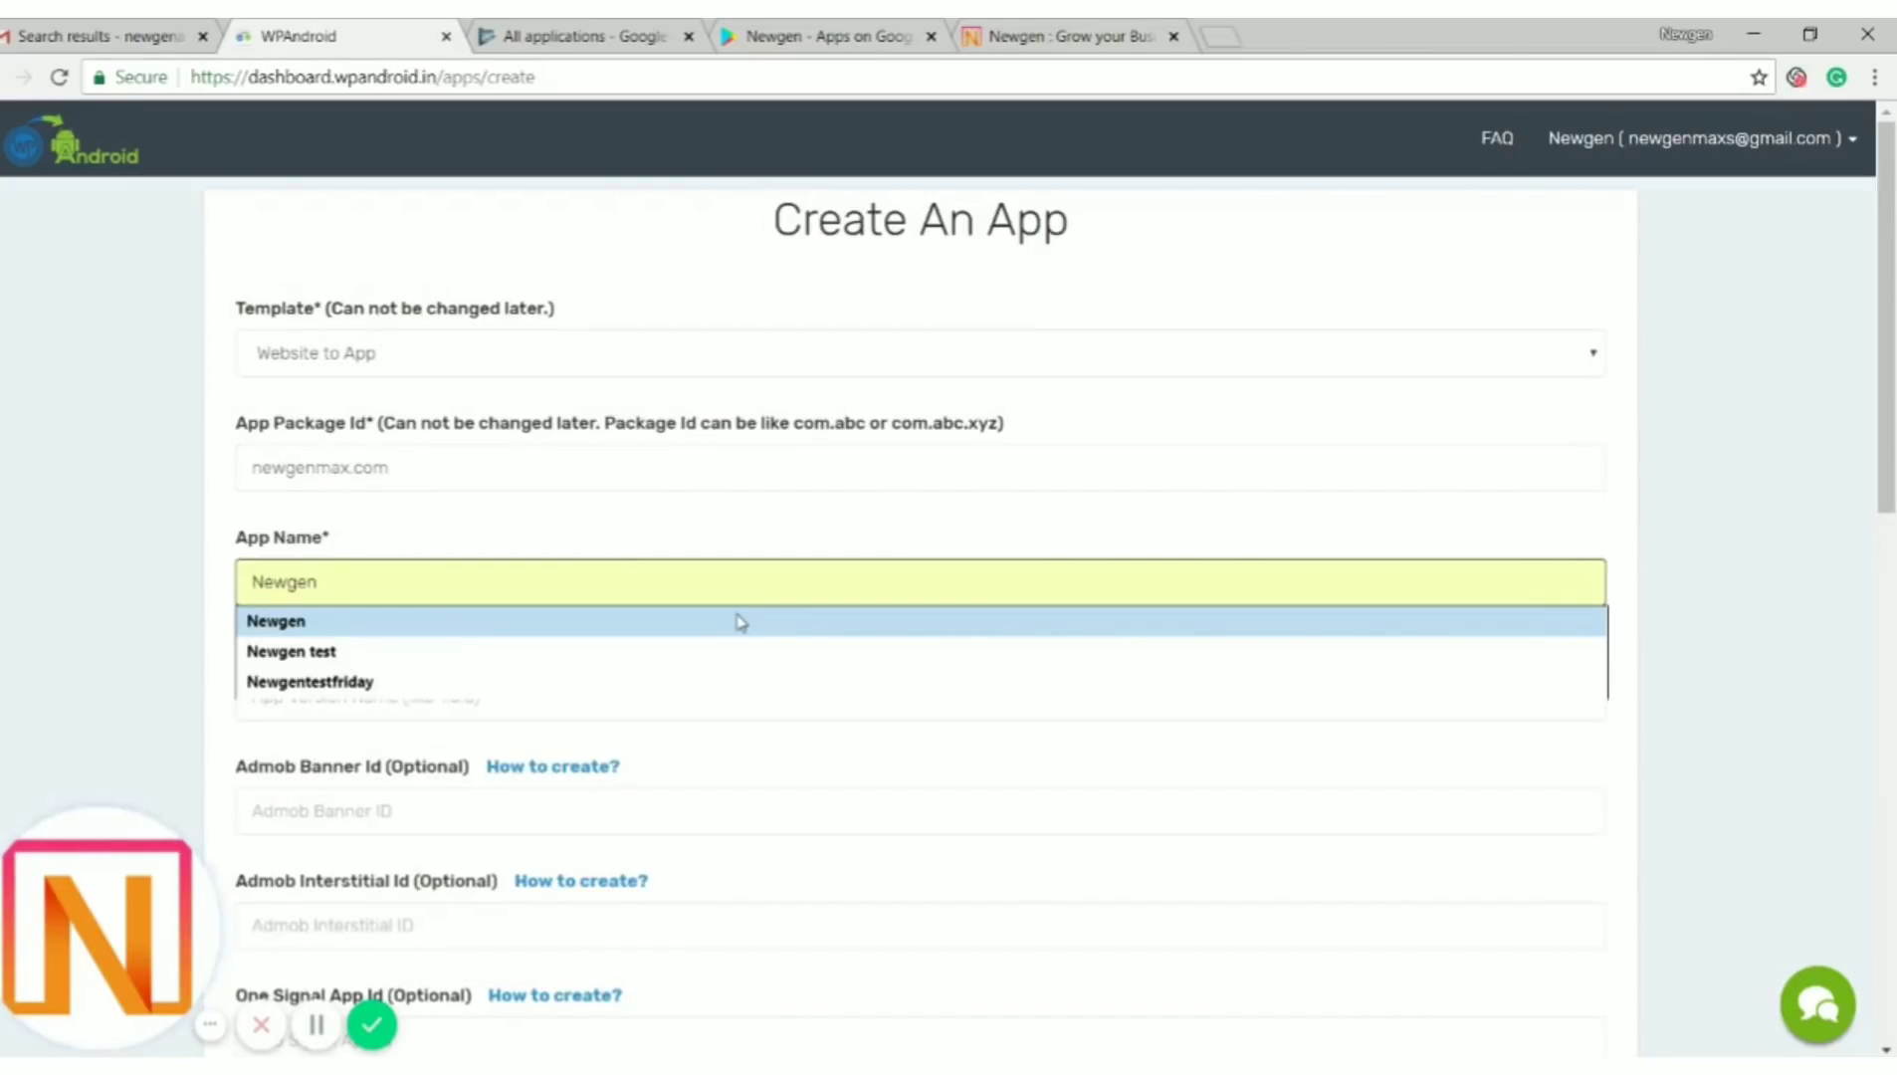
left_click(739, 622)
scroll(742, 622, "down", 1)
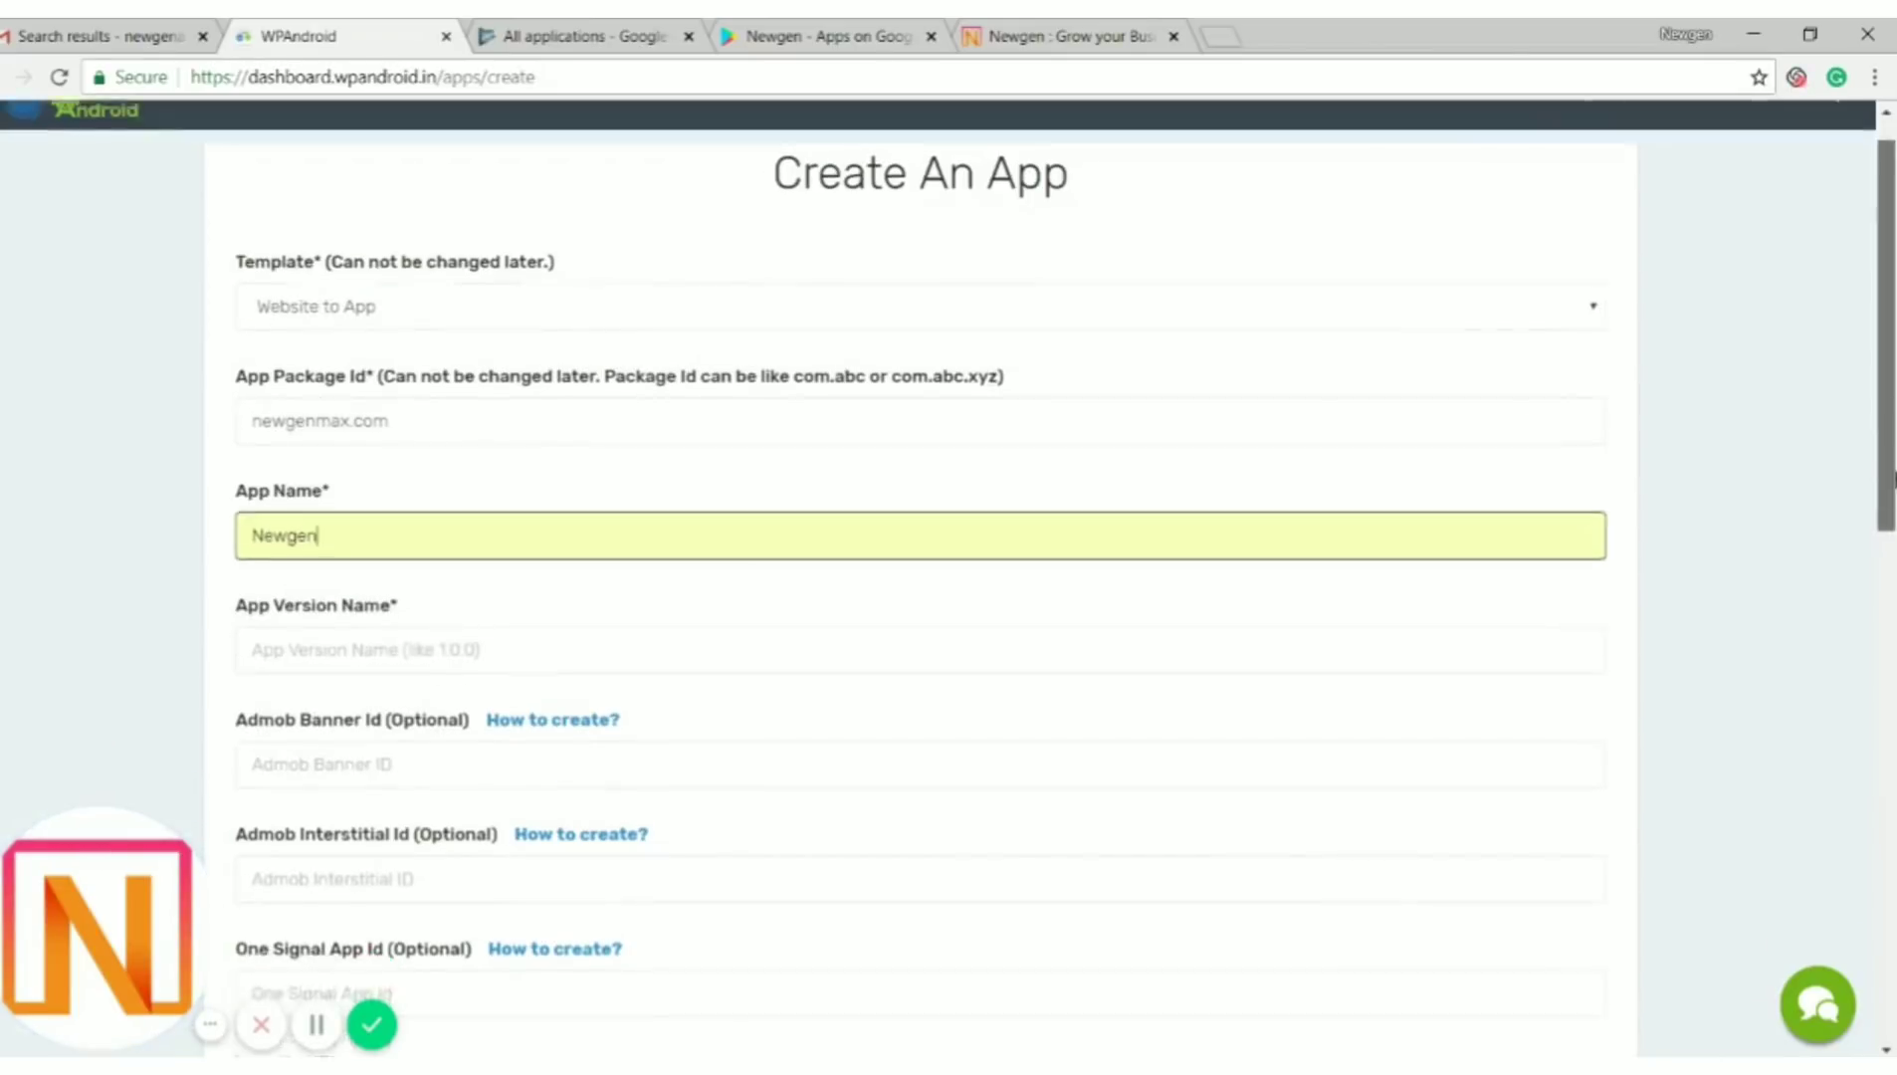
left_click(784, 666)
type("1.00")
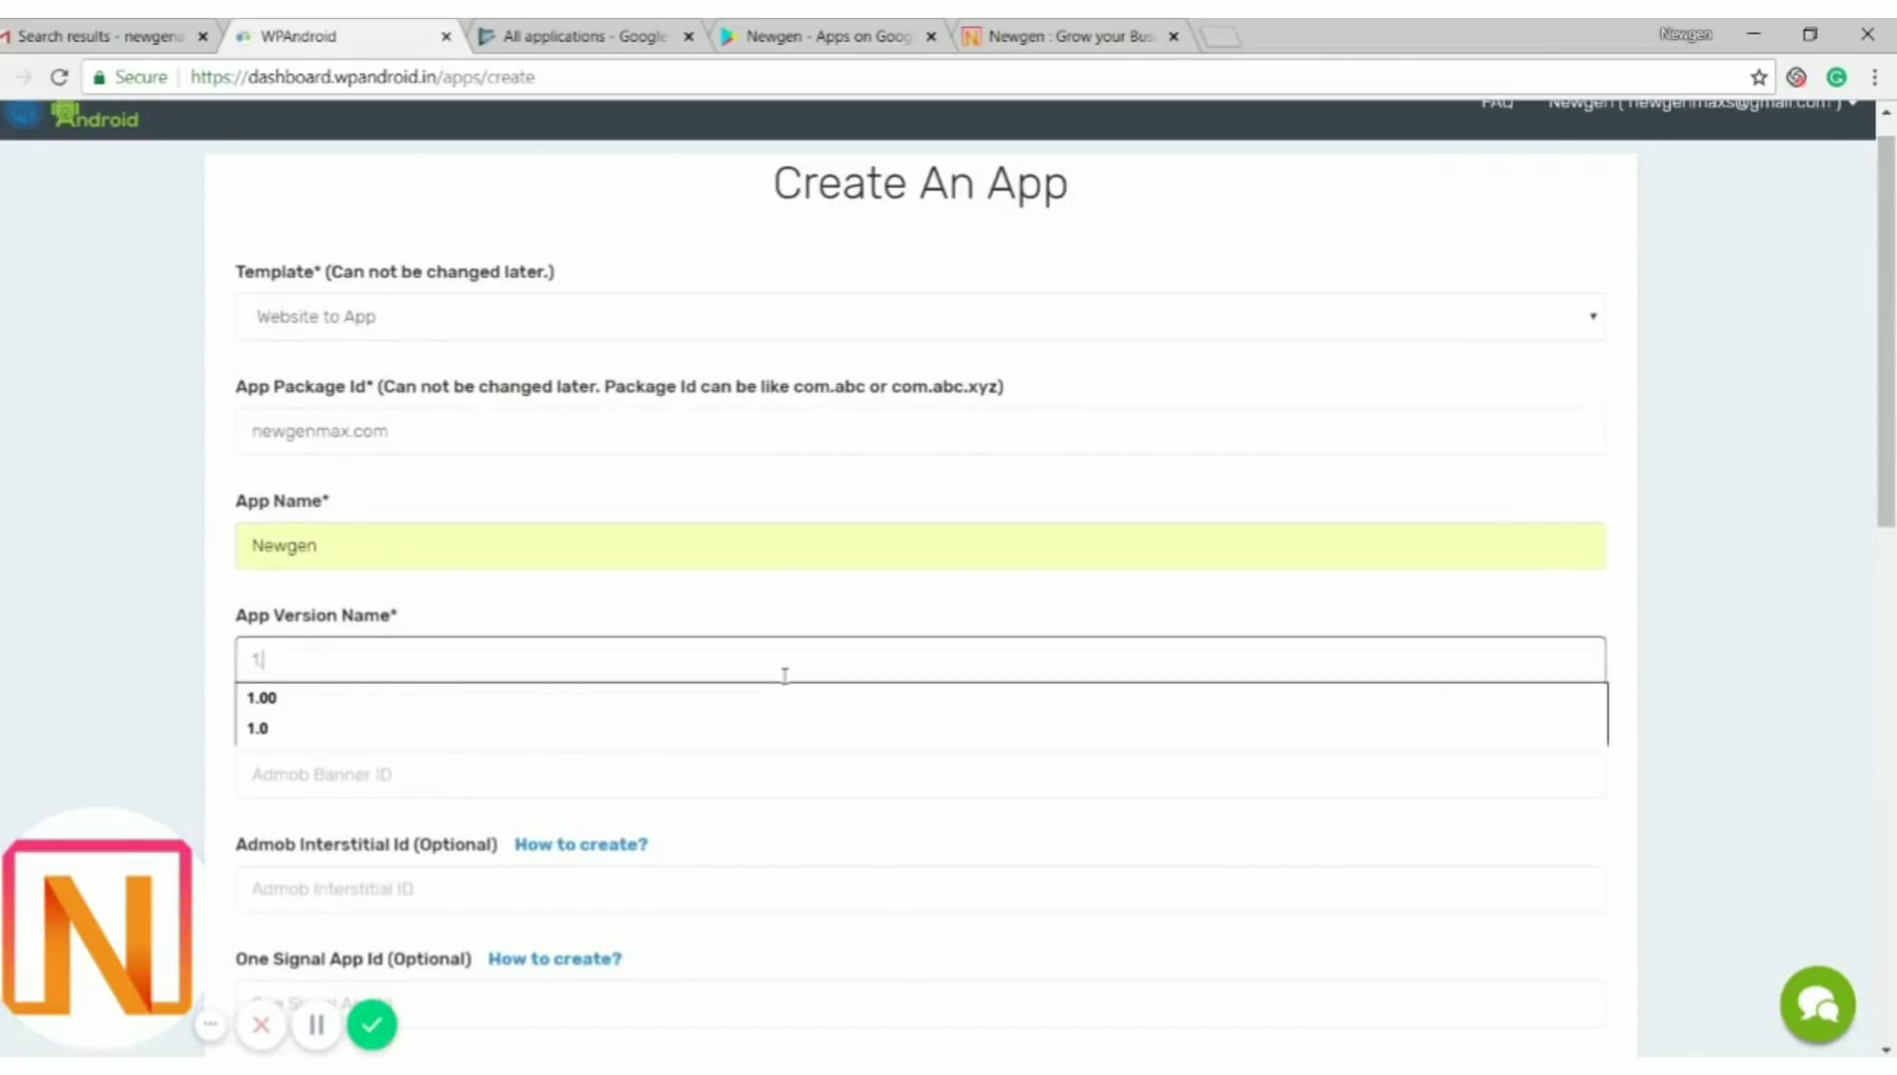
left_click(1797, 498)
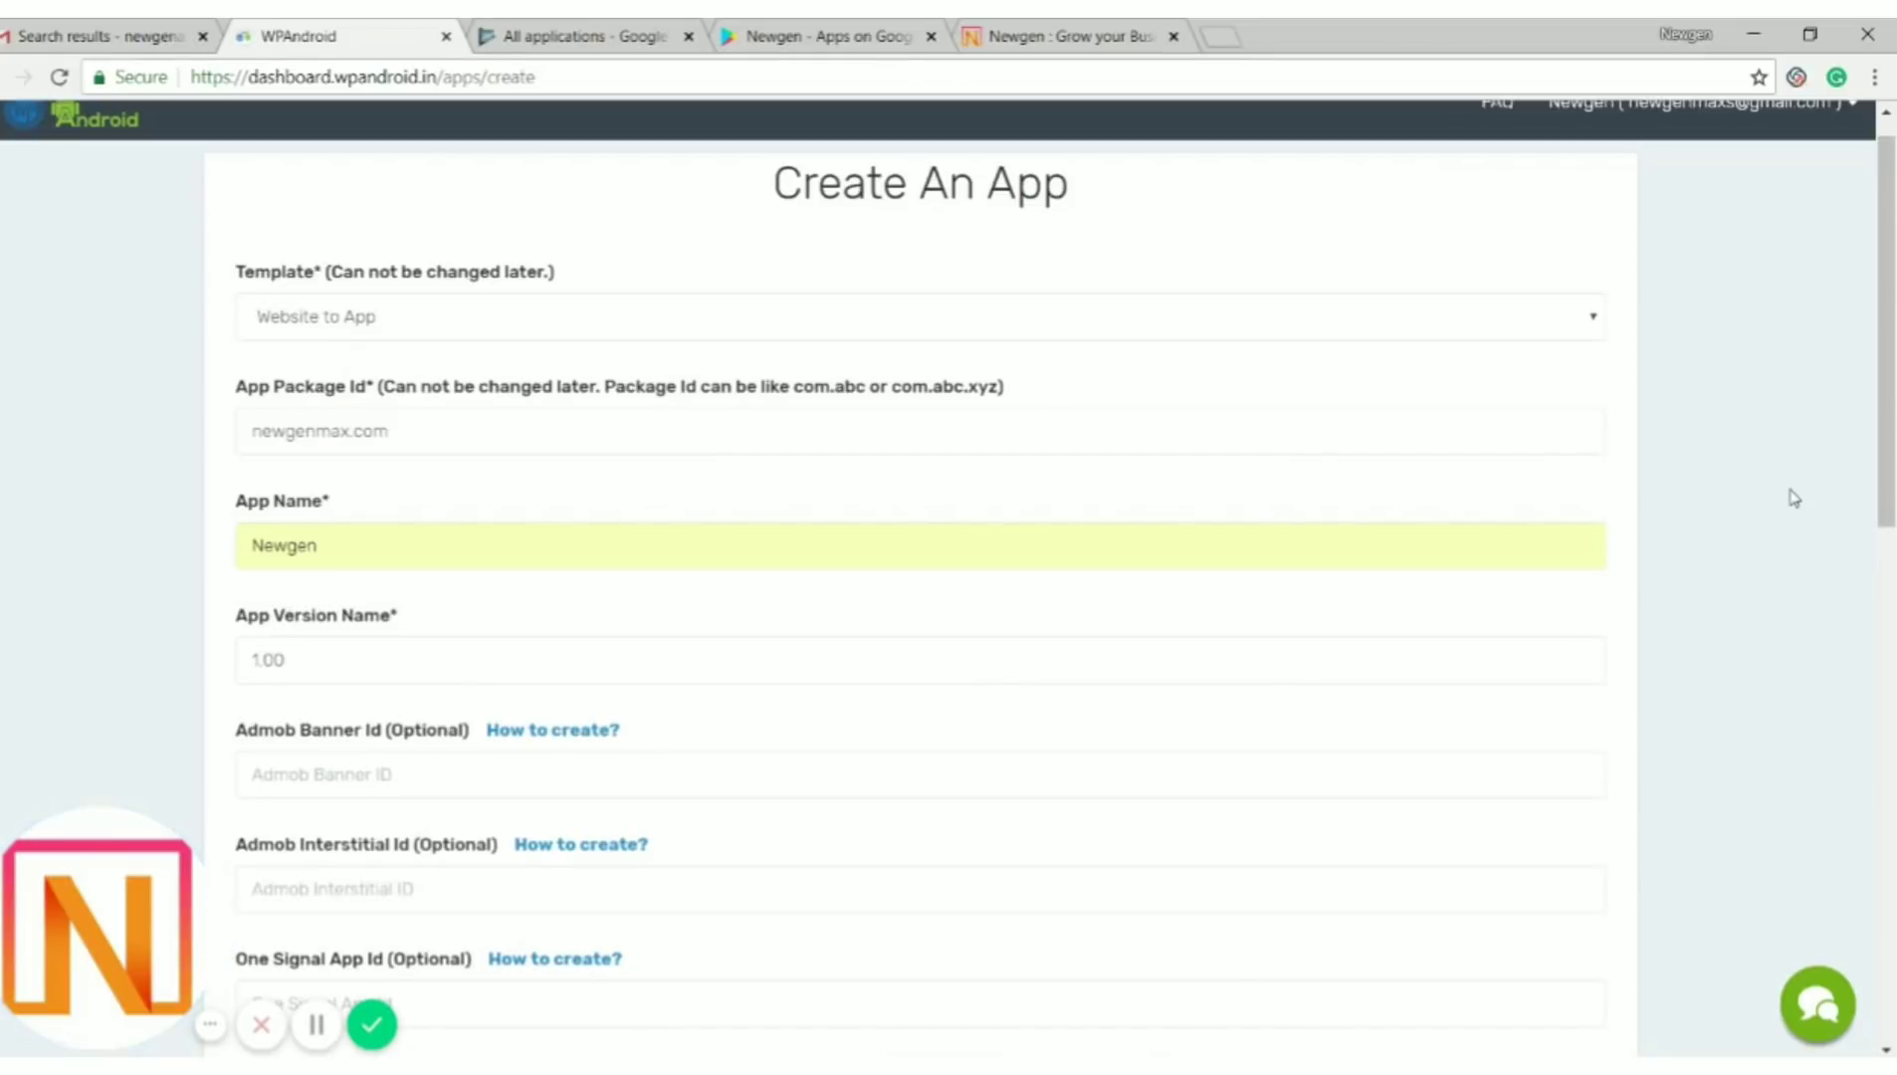
left_click_drag(1887, 468, 1887, 799)
left_click(415, 307)
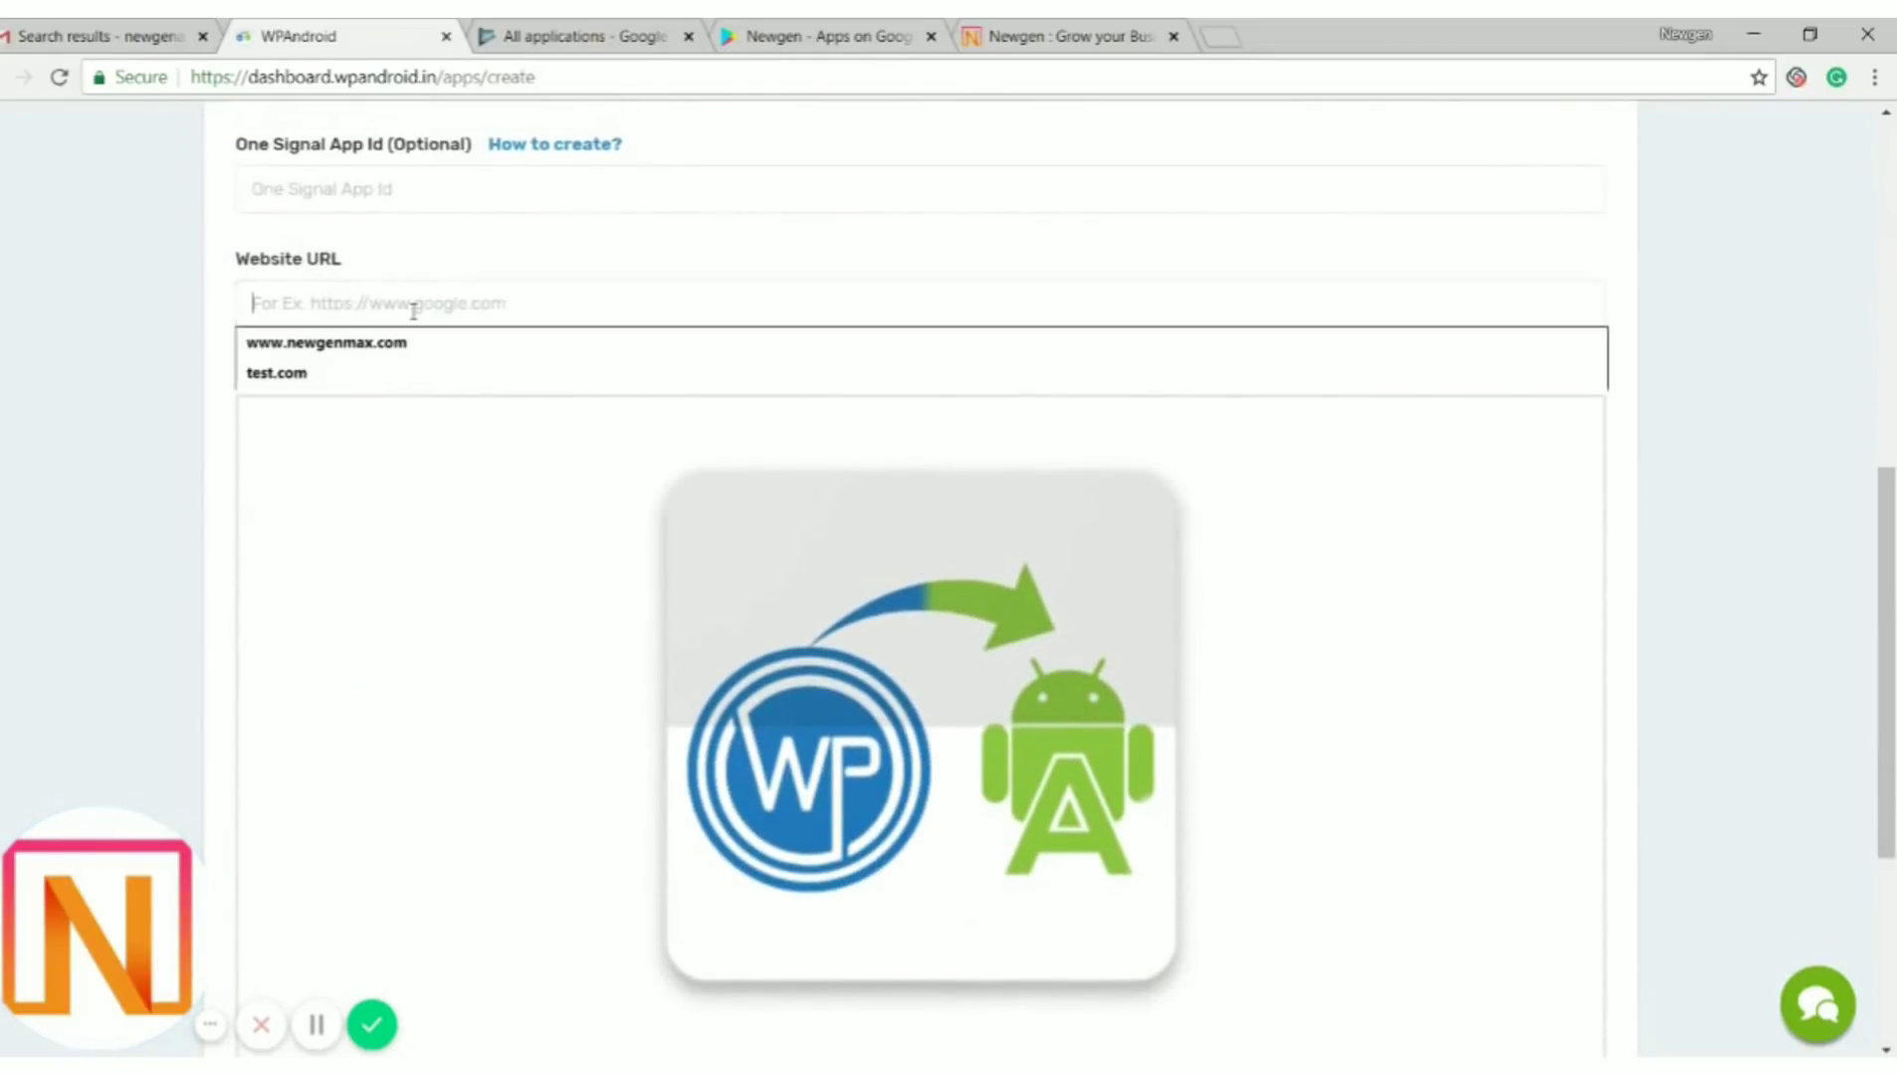
key("Down")
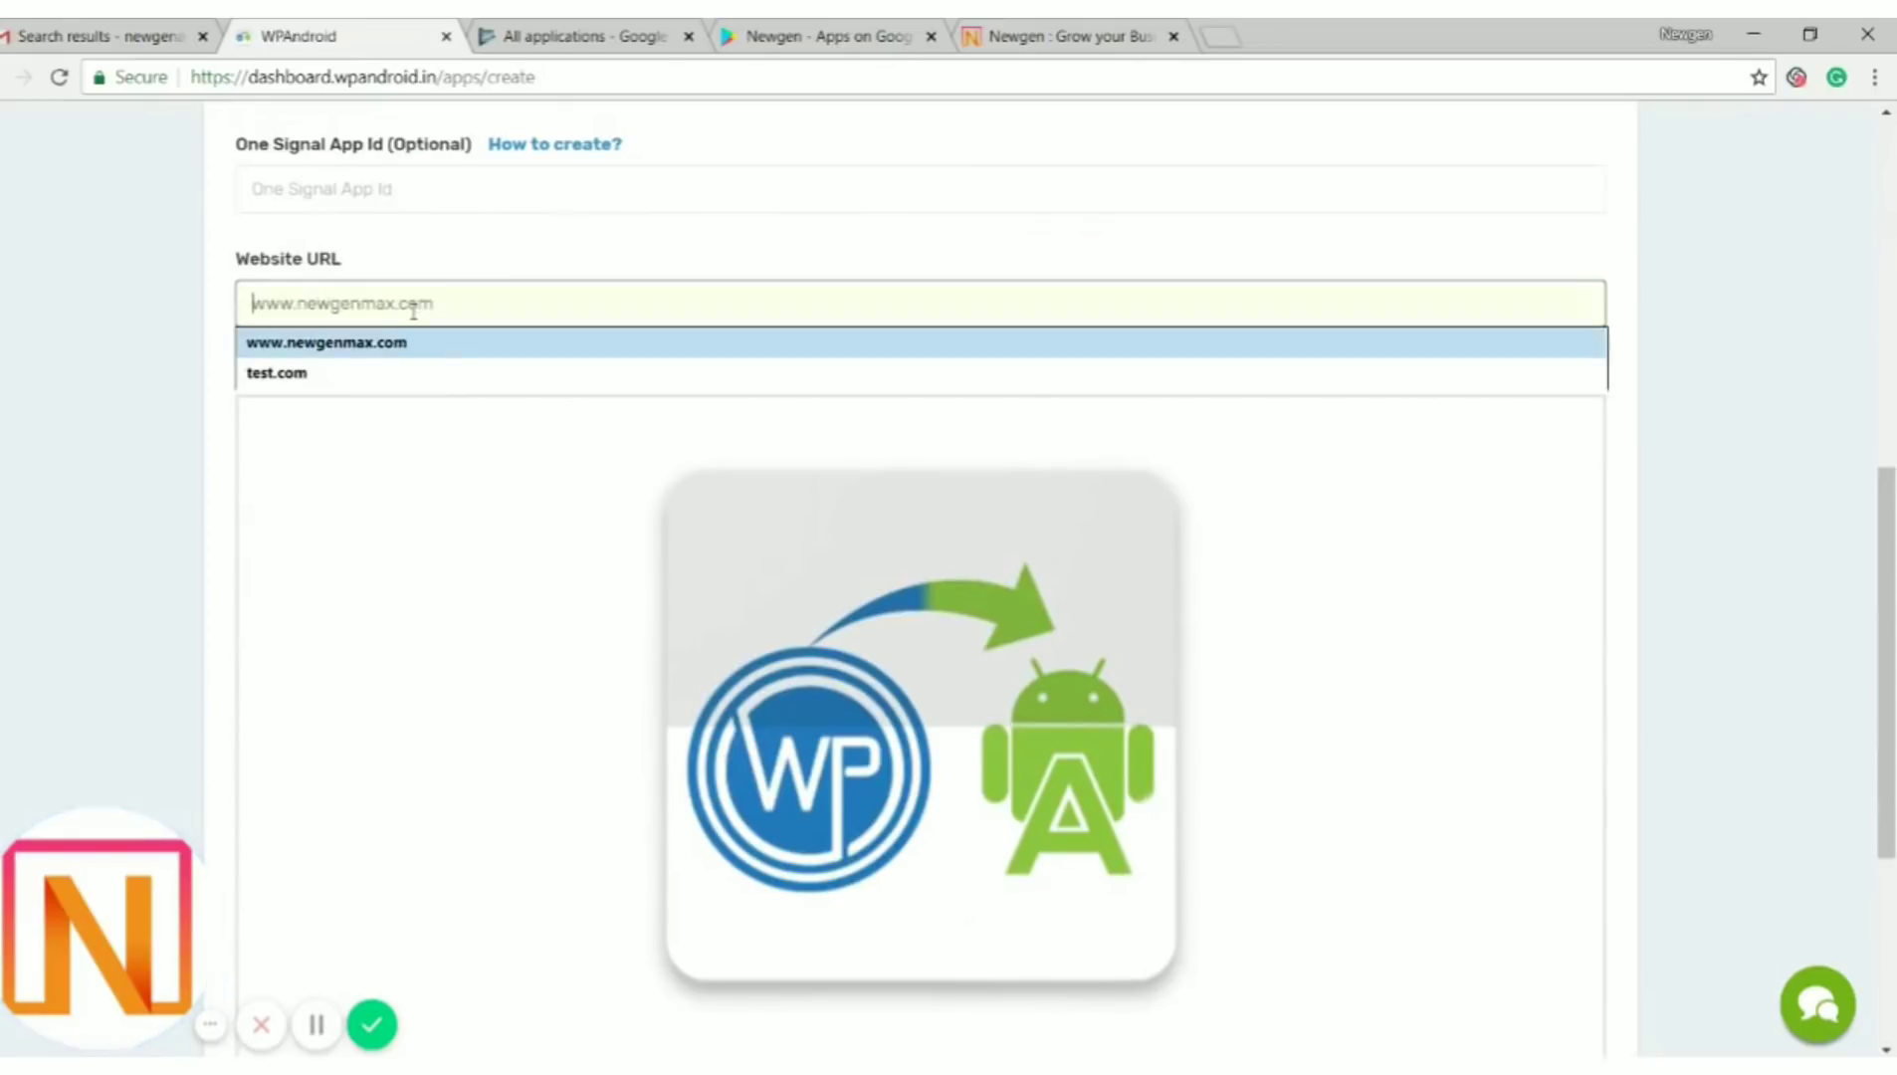
key("Return")
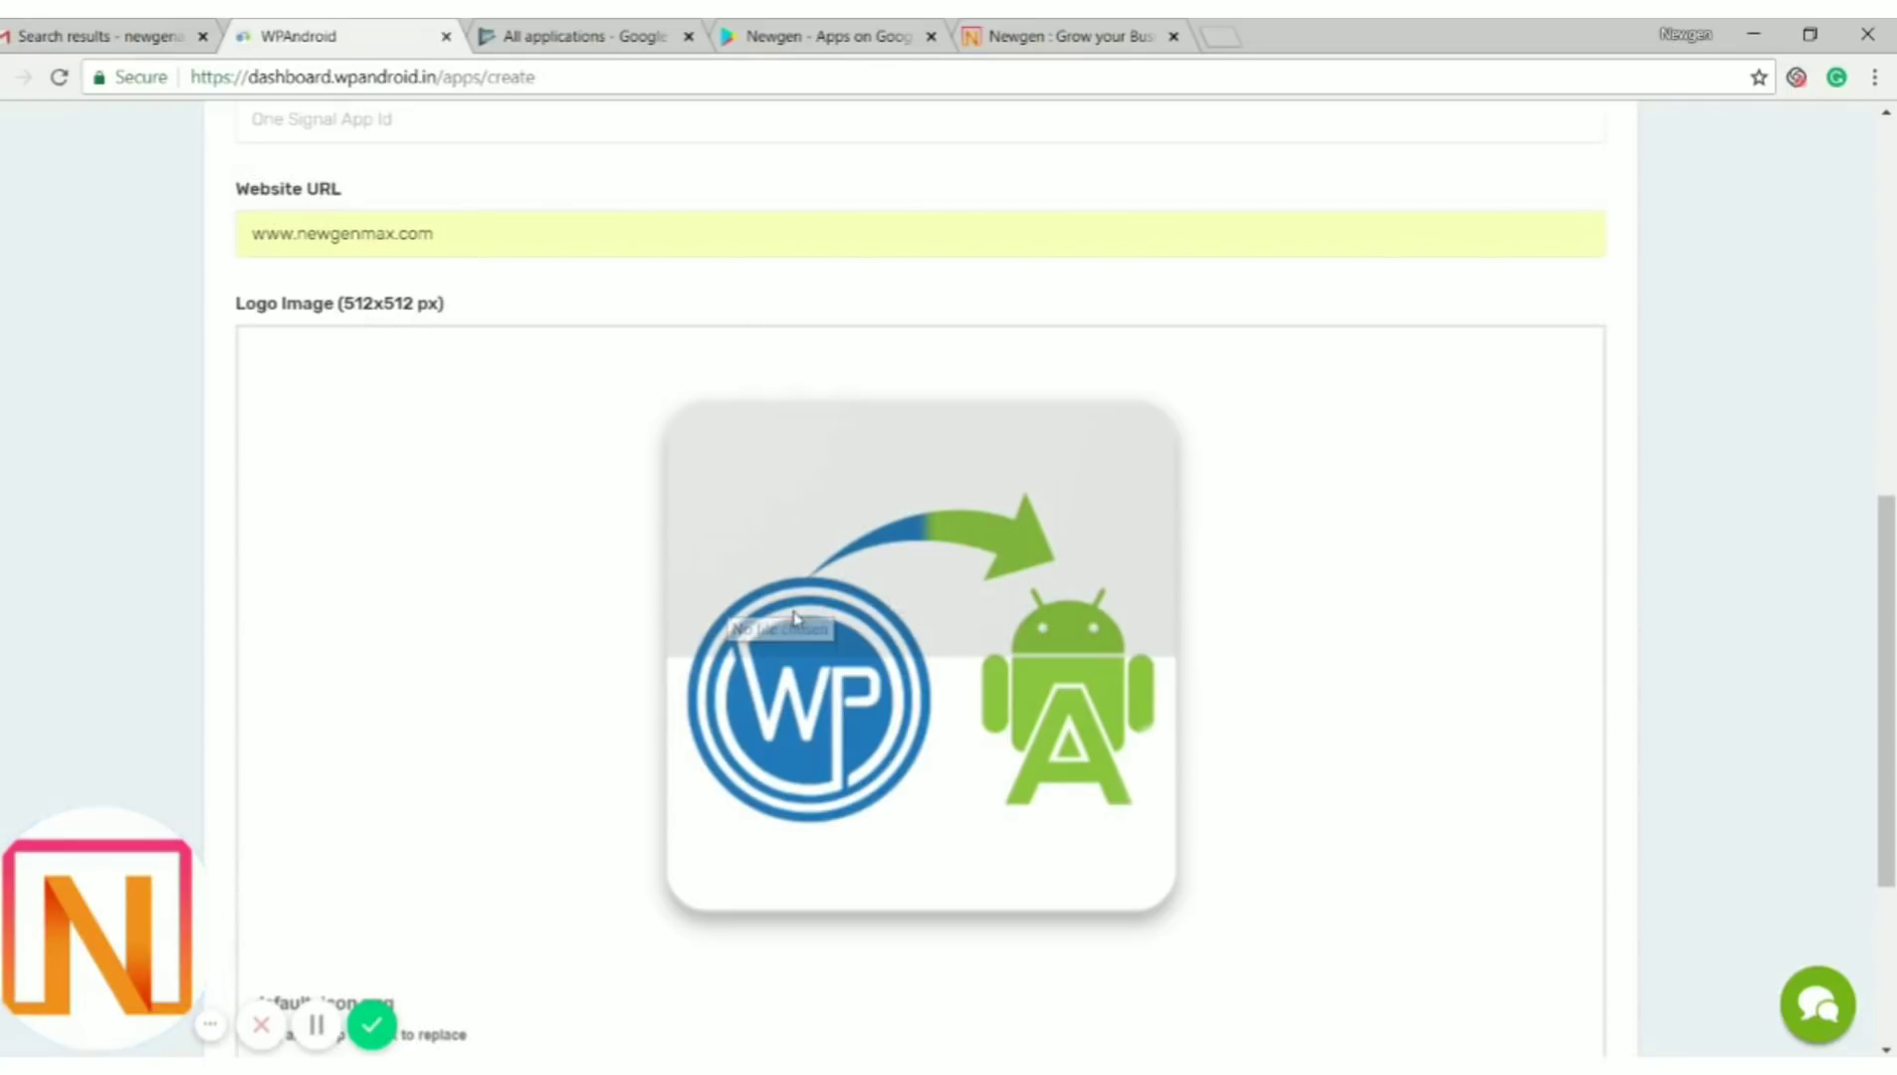
- Upload the Newgen Max logo file as the logo image and submit the app
left_click(727, 600)
double_click(663, 276)
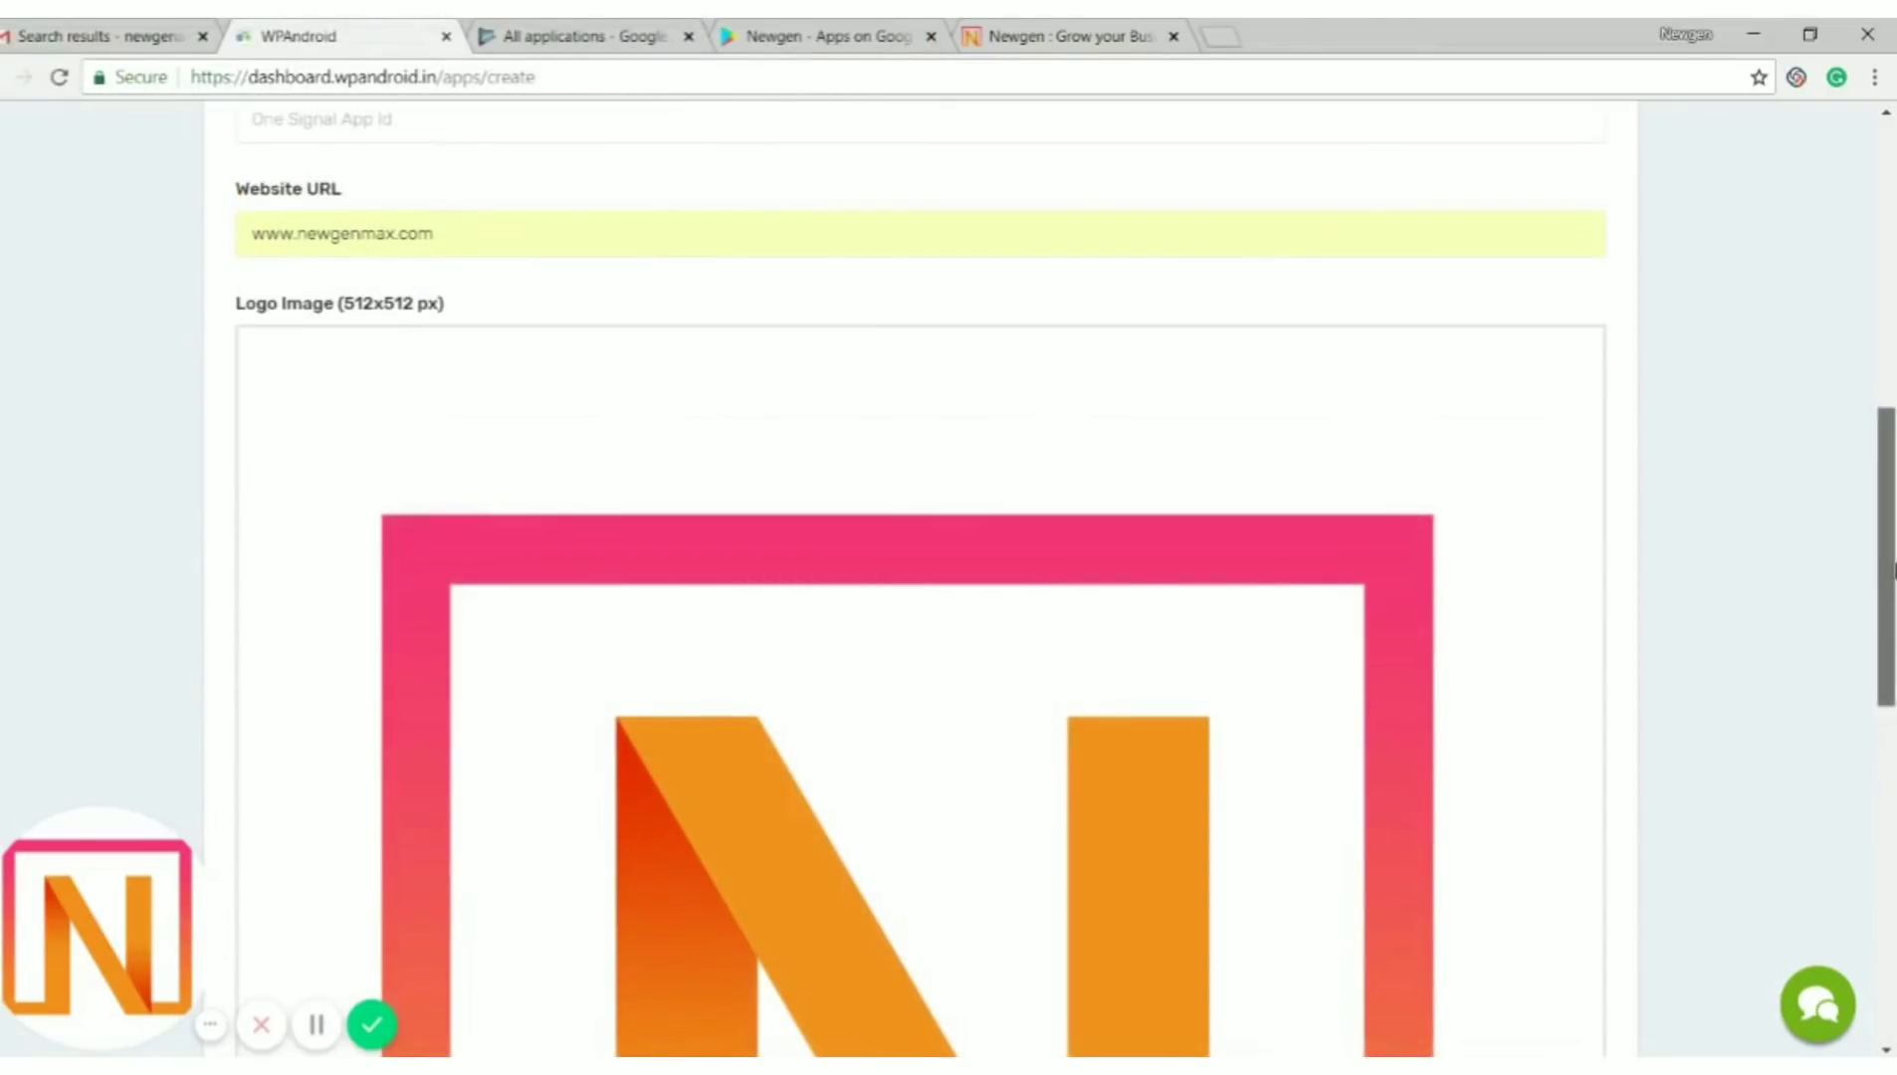
mouse_move(1887, 597)
left_mouse_down()
mouse_move(1891, 930)
mouse_move(1884, 301)
mouse_move(1893, 541)
mouse_move(1601, 969)
left_mouse_up()
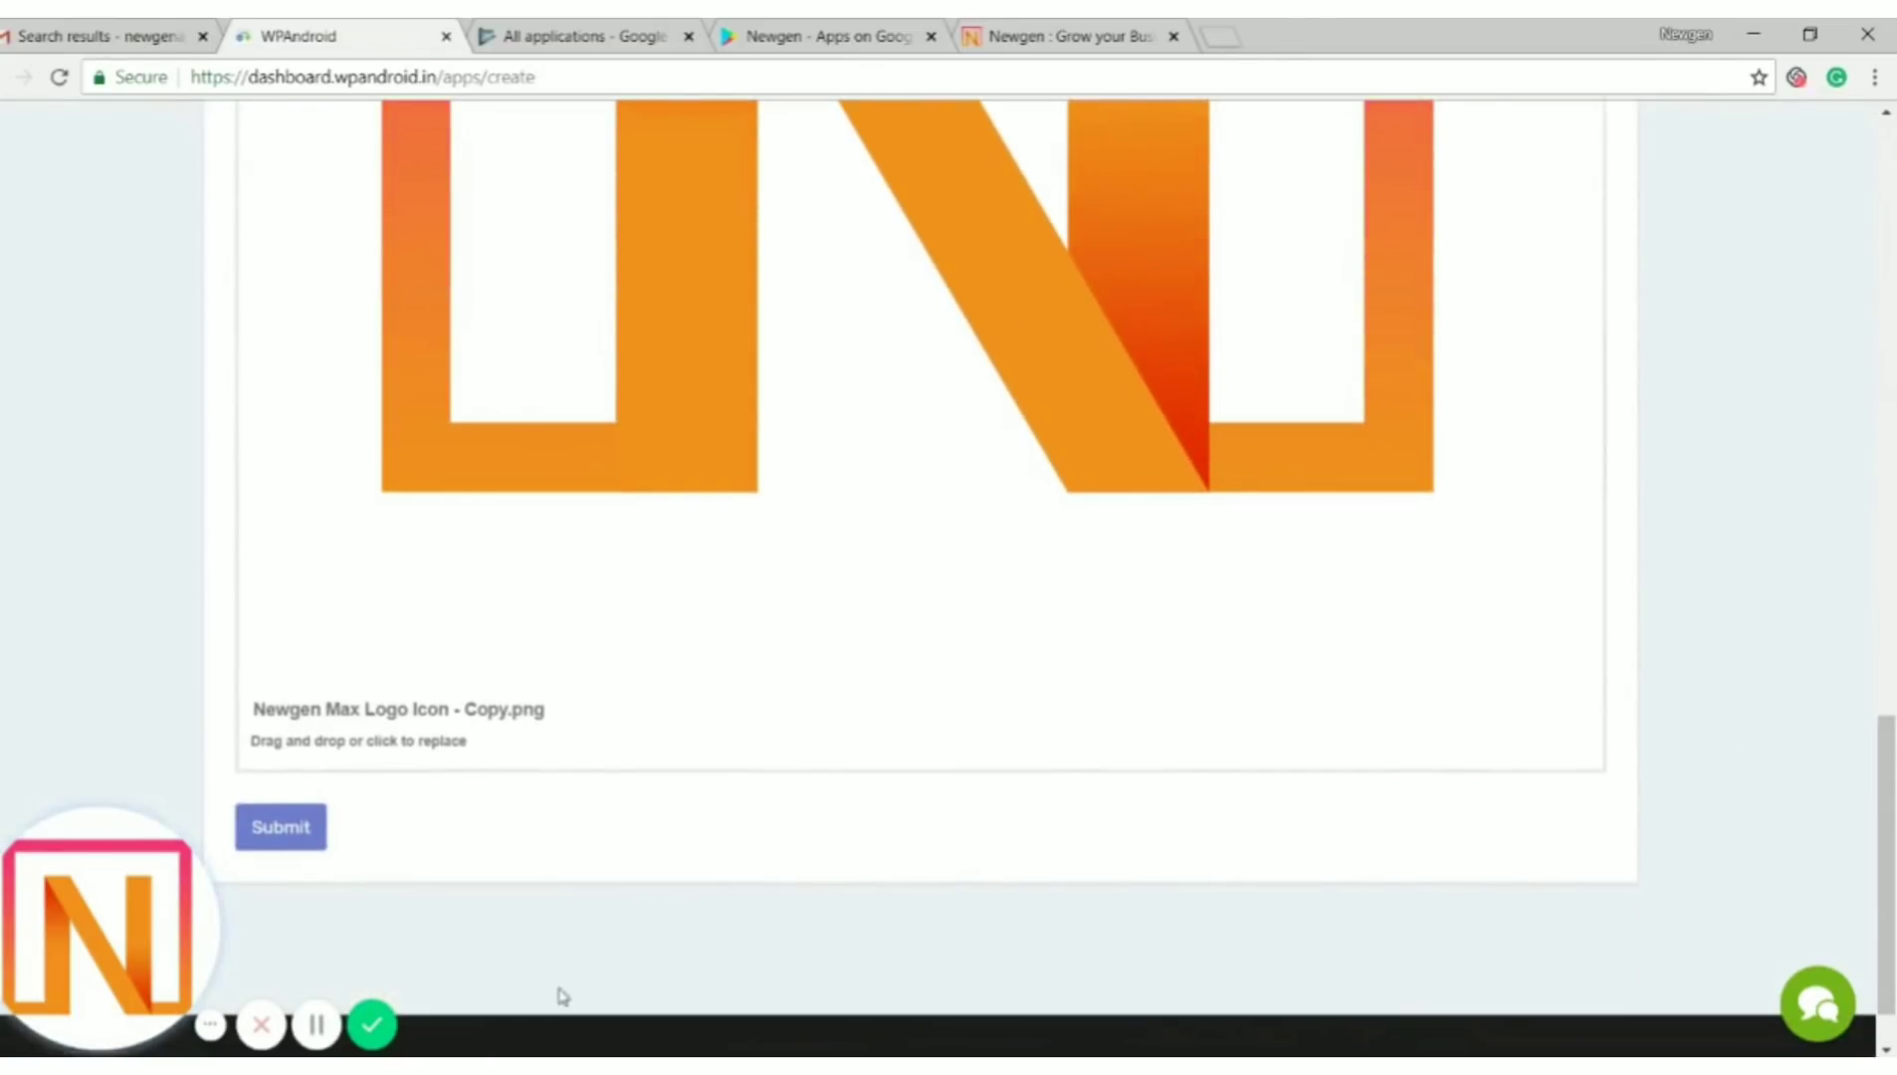
left_click(294, 841)
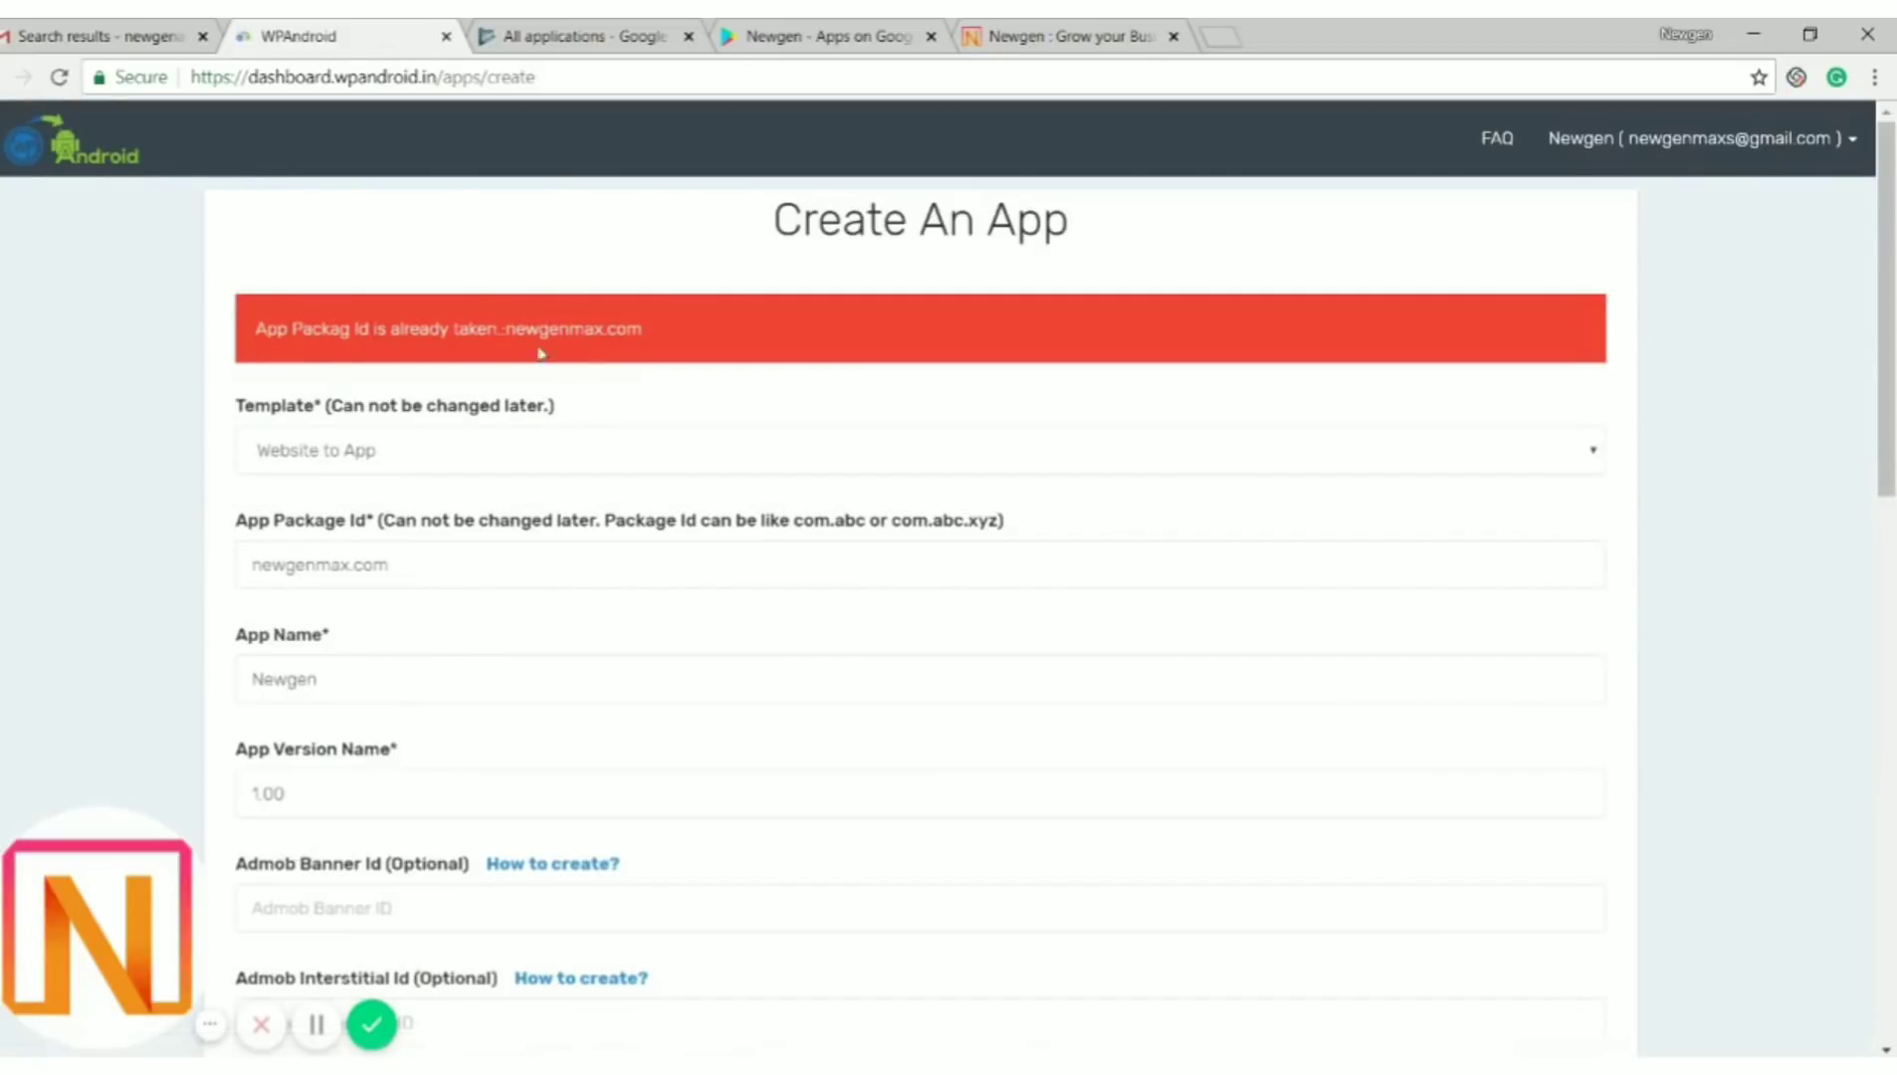
- Correct the app package id to newgenmax189.com
left_click(425, 566)
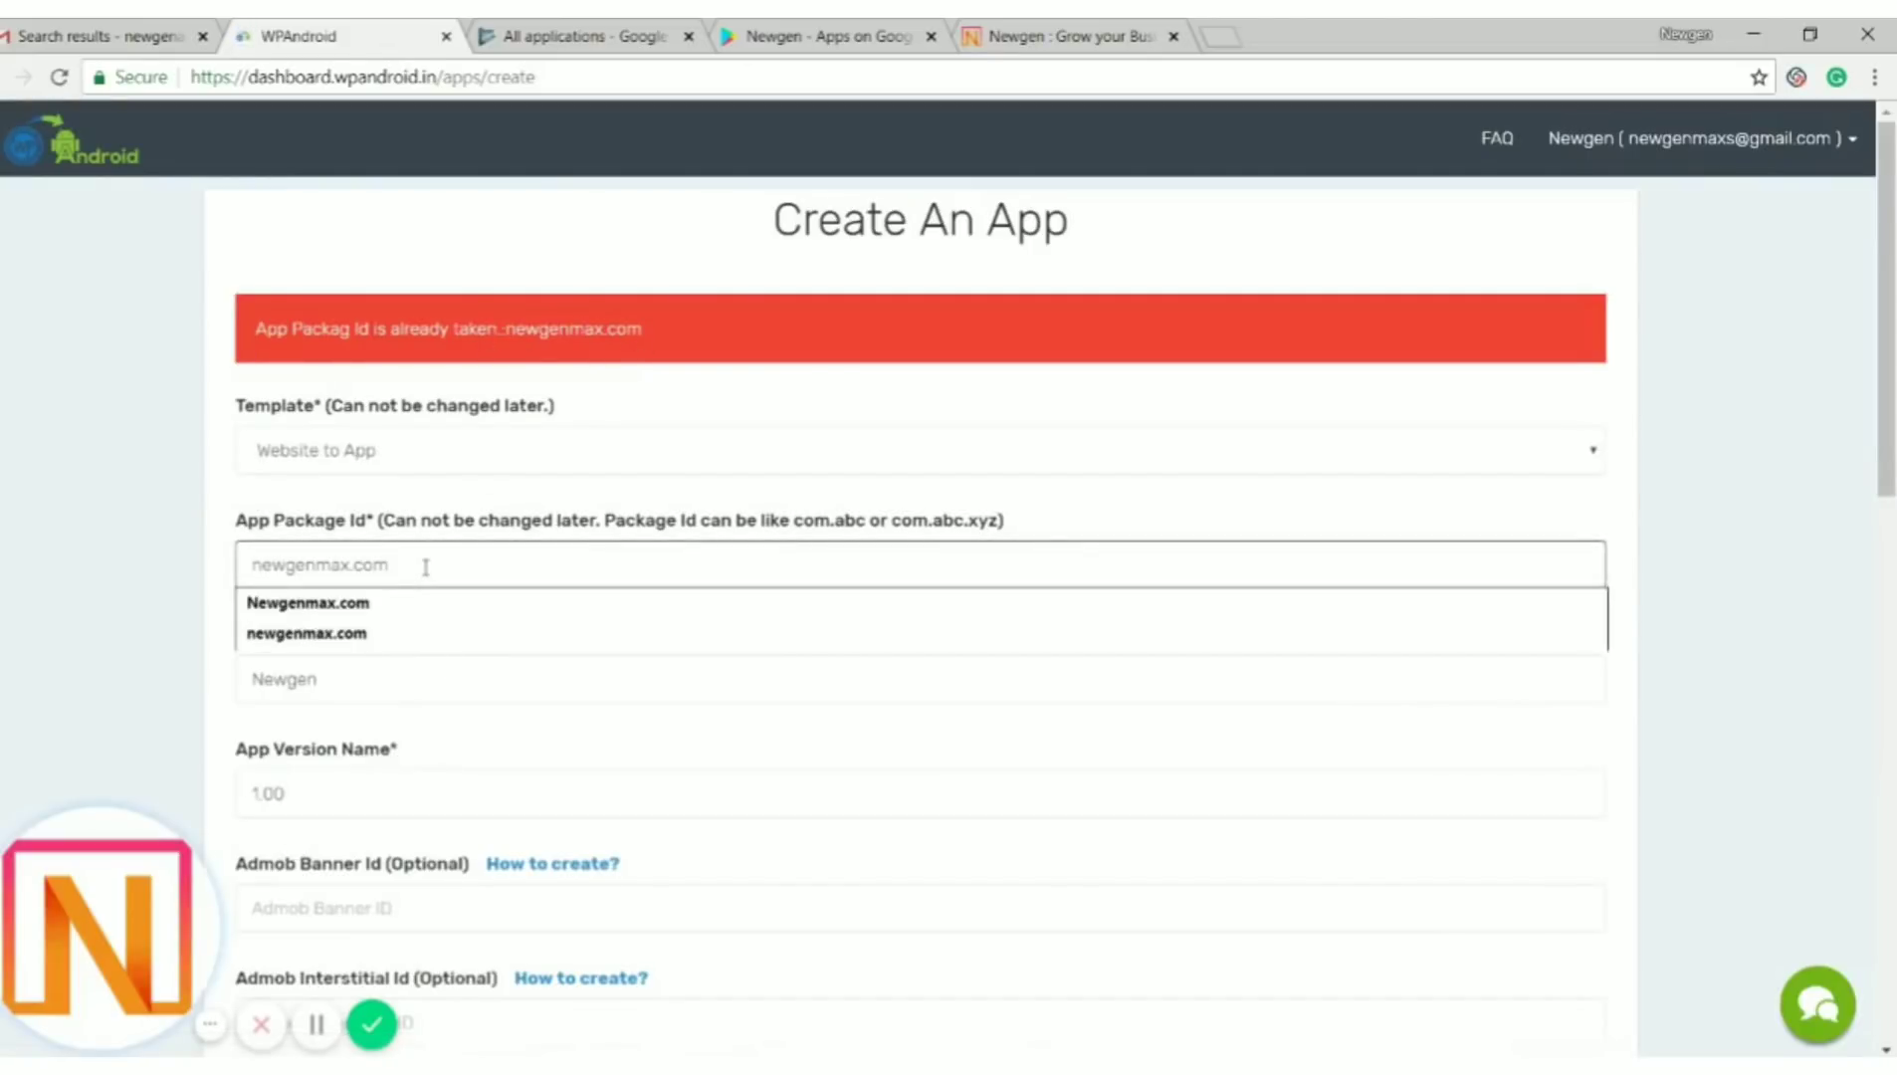
key("Home")
type("123")
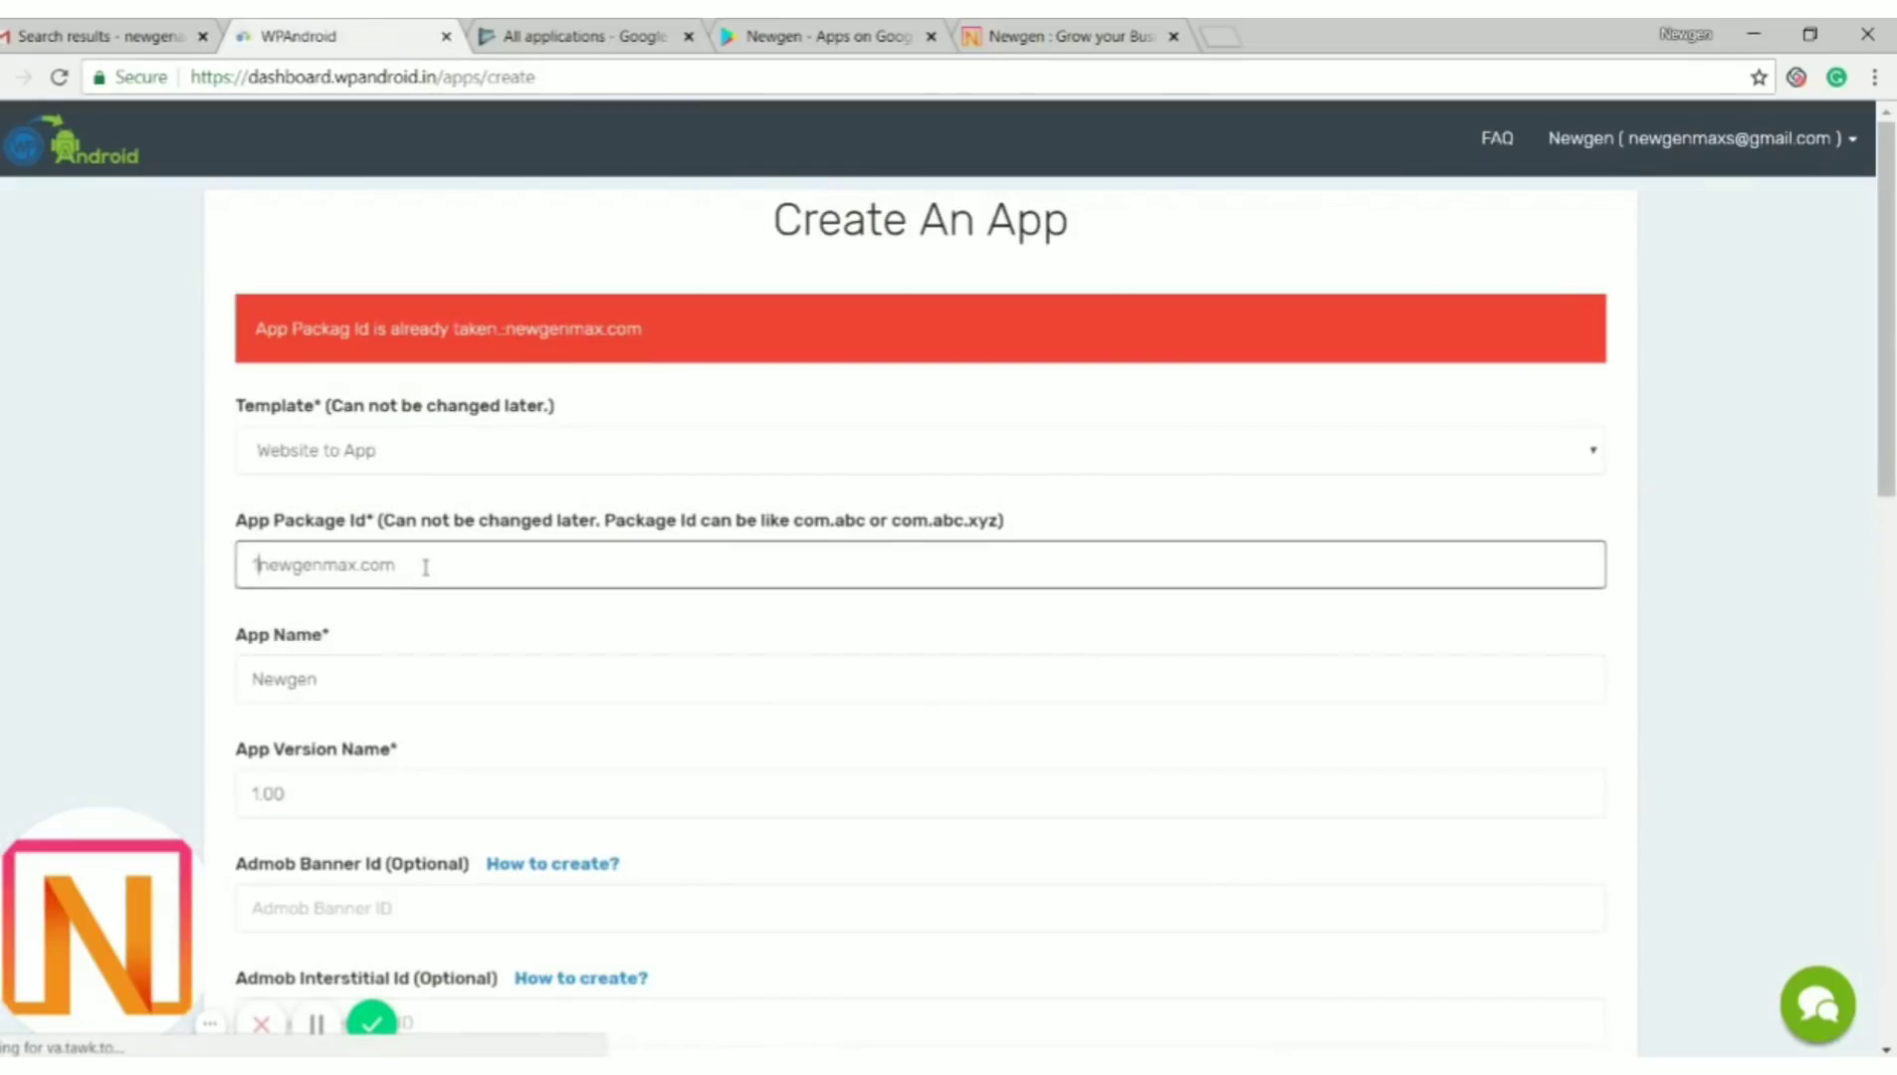
type("56")
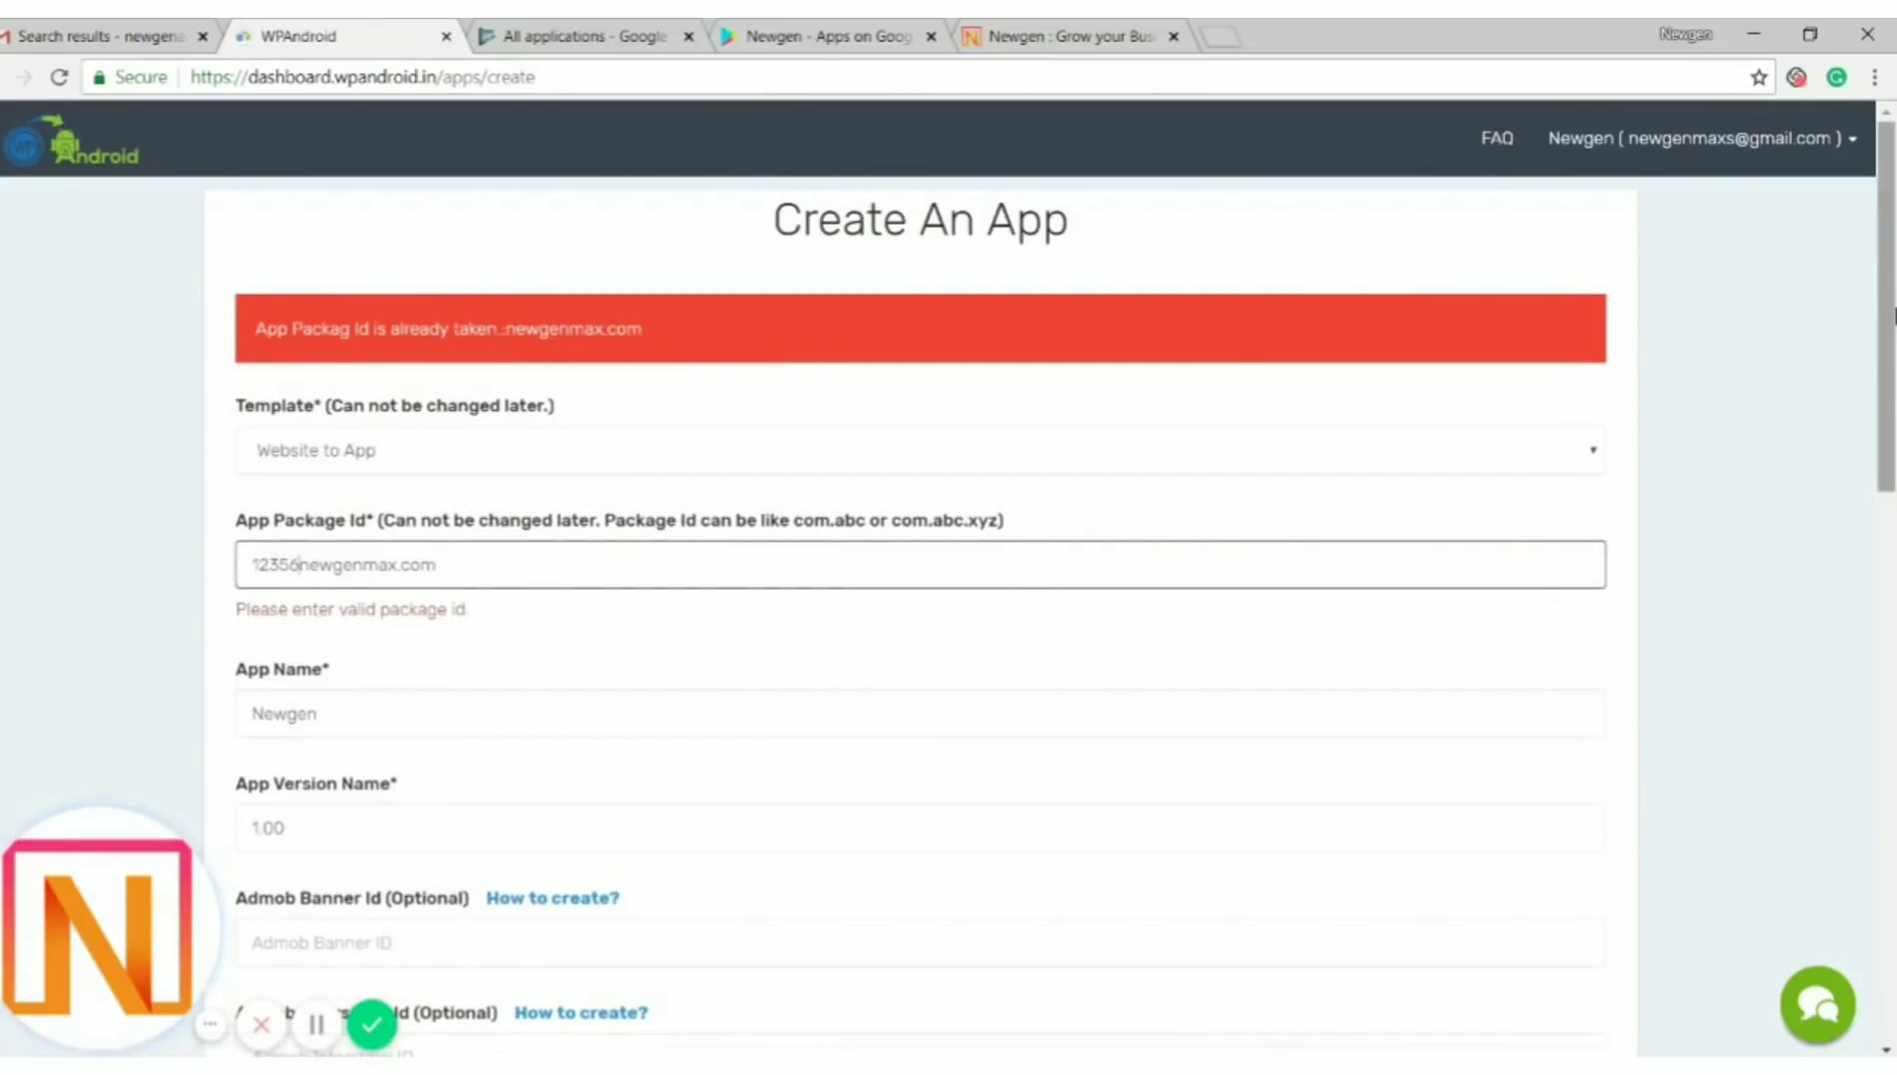
key("BackSpace")
key("BackSpace")
key("BackSpace")
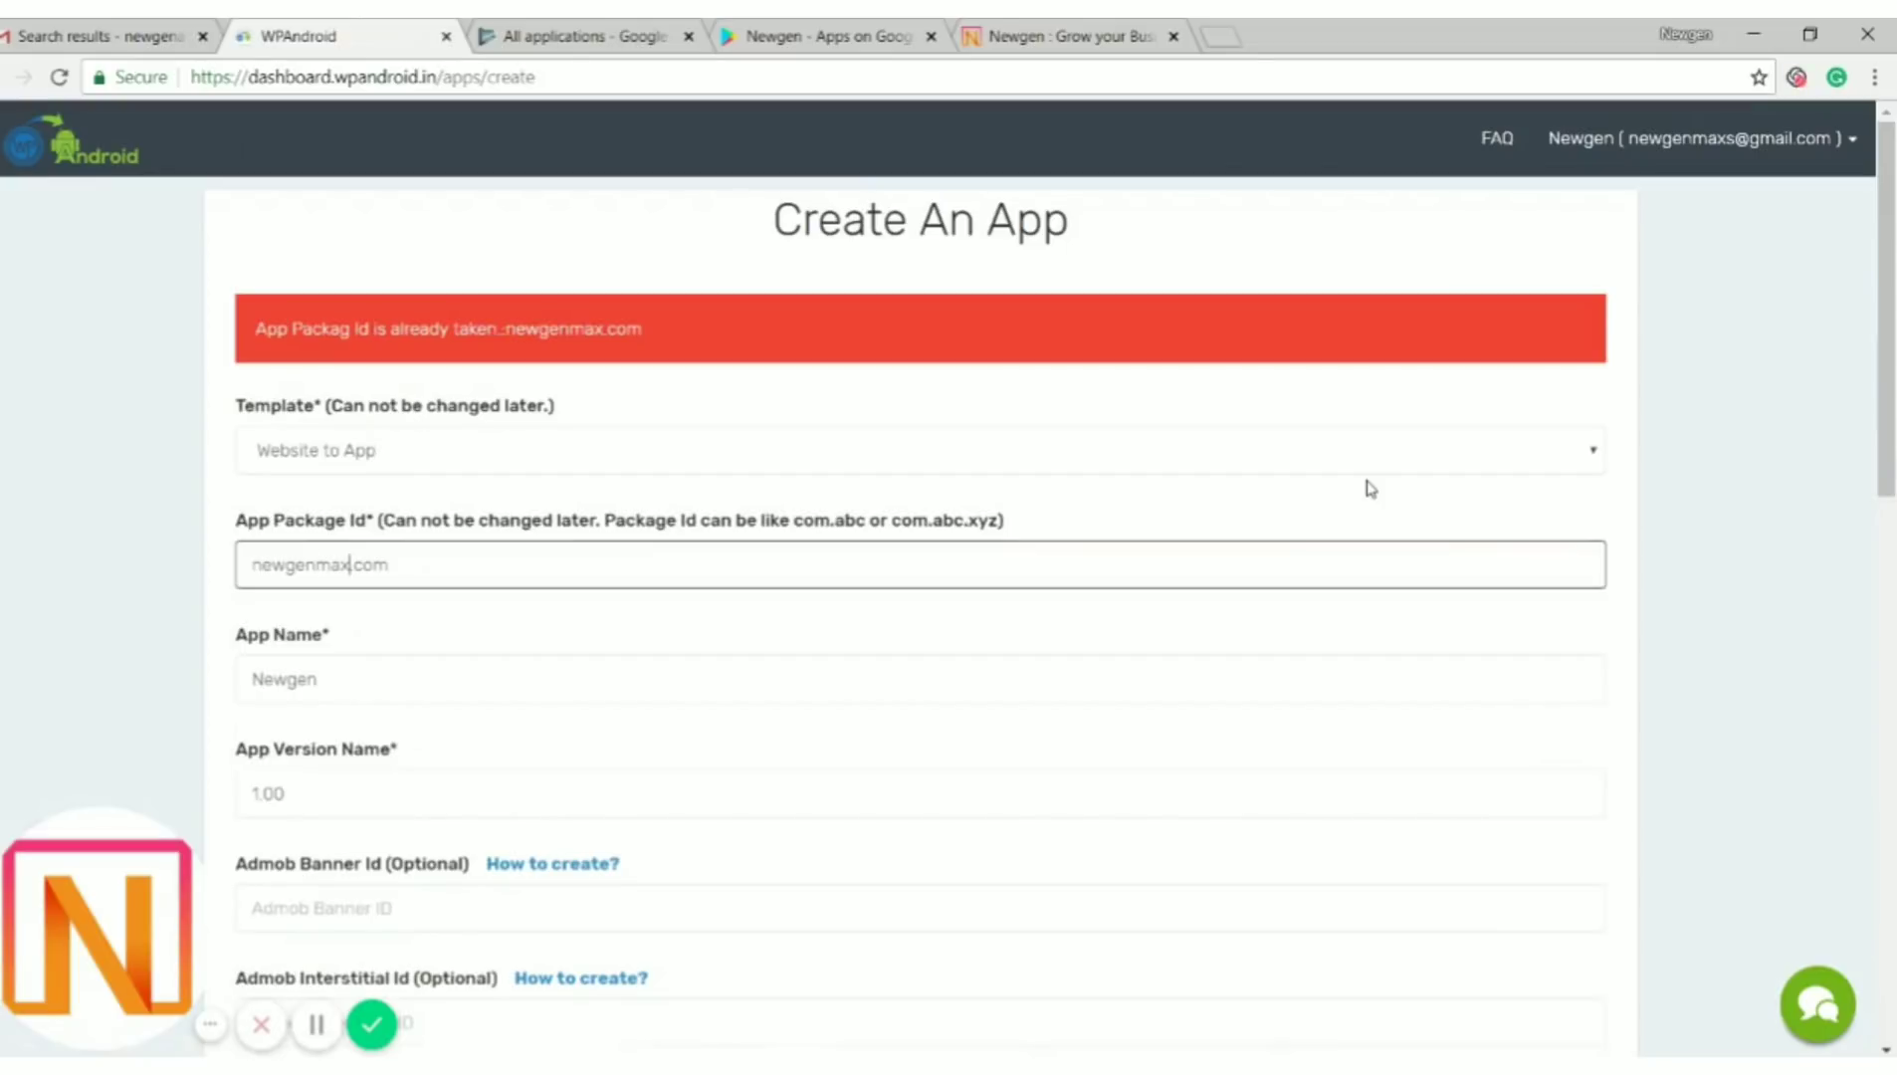
type("189")
scroll(1368, 489, "down", 1)
scroll(1260, 496, "down", 5)
scroll(1111, 503, "down", 2)
scroll(962, 513, "down", 1)
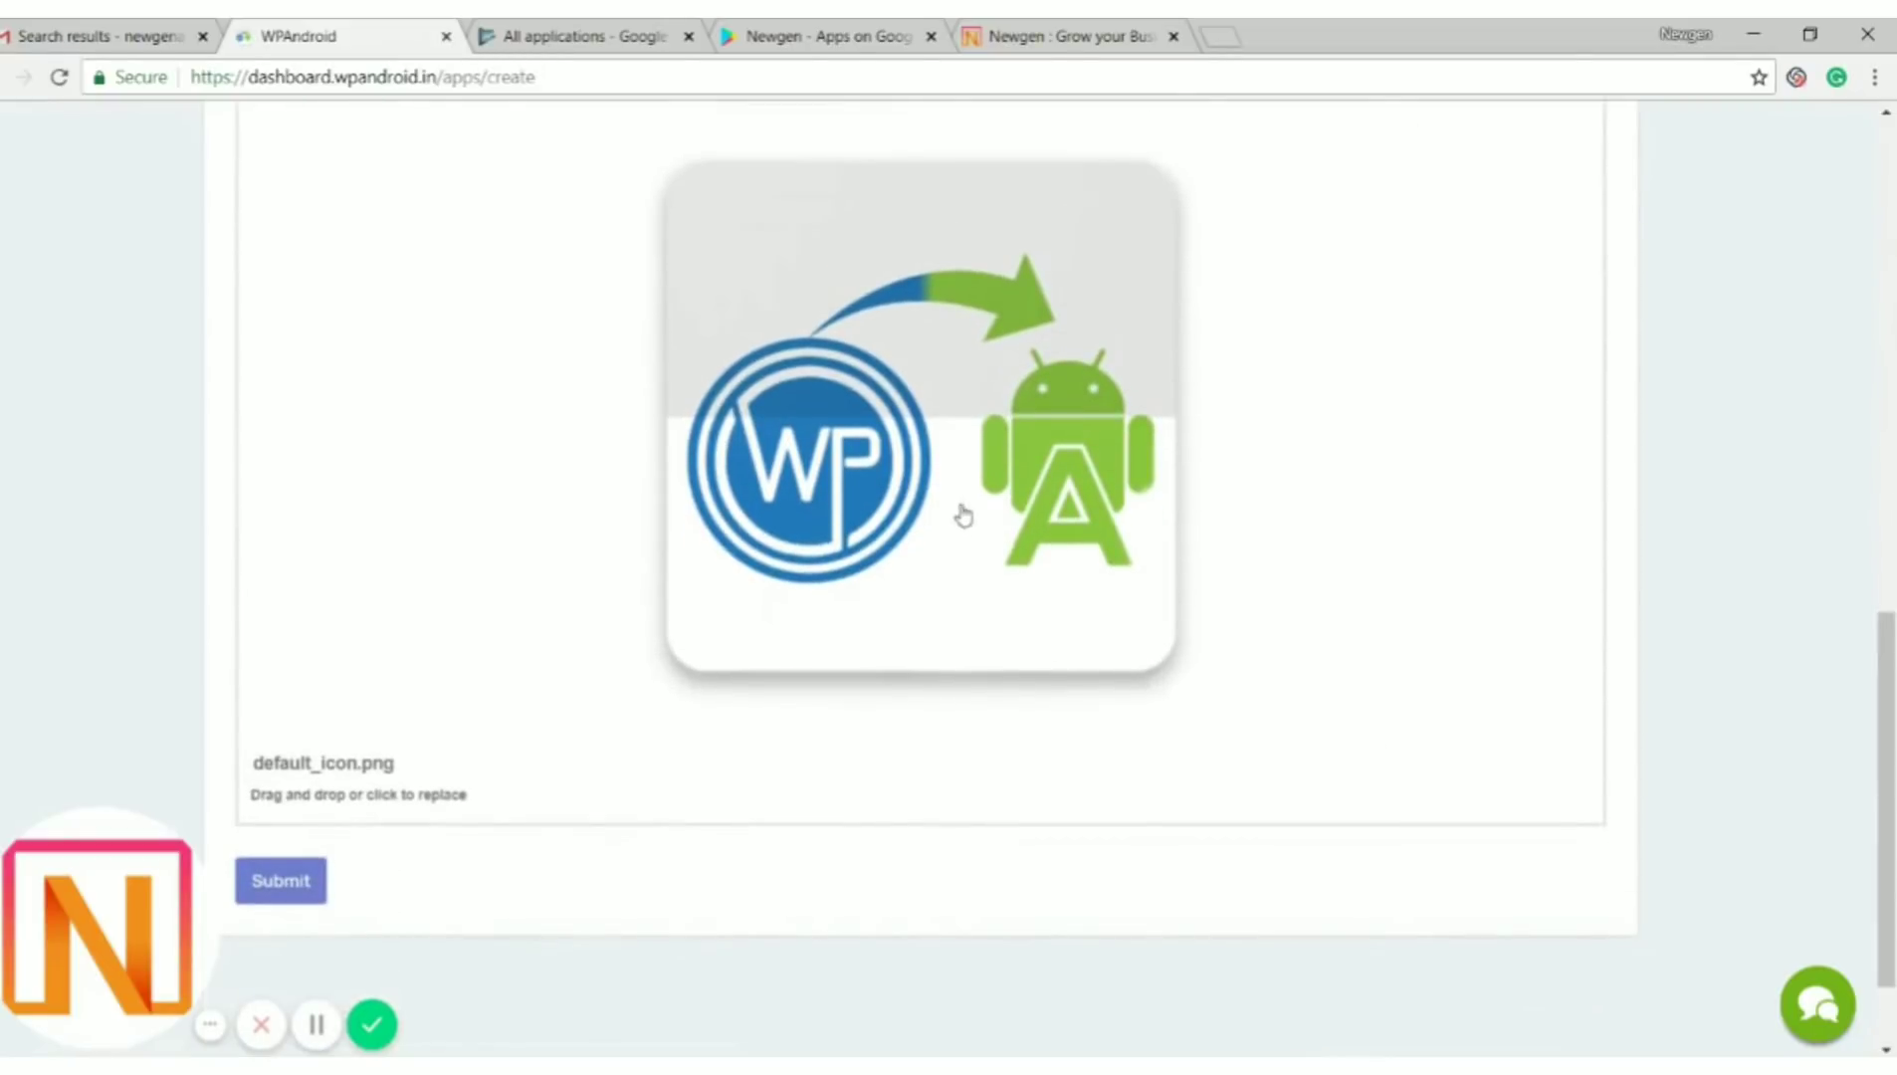
- Replace the logo with 'Newgen Max Logo Icon - Copy.png' and resubmit the app
left_click(962, 514)
double_click(706, 244)
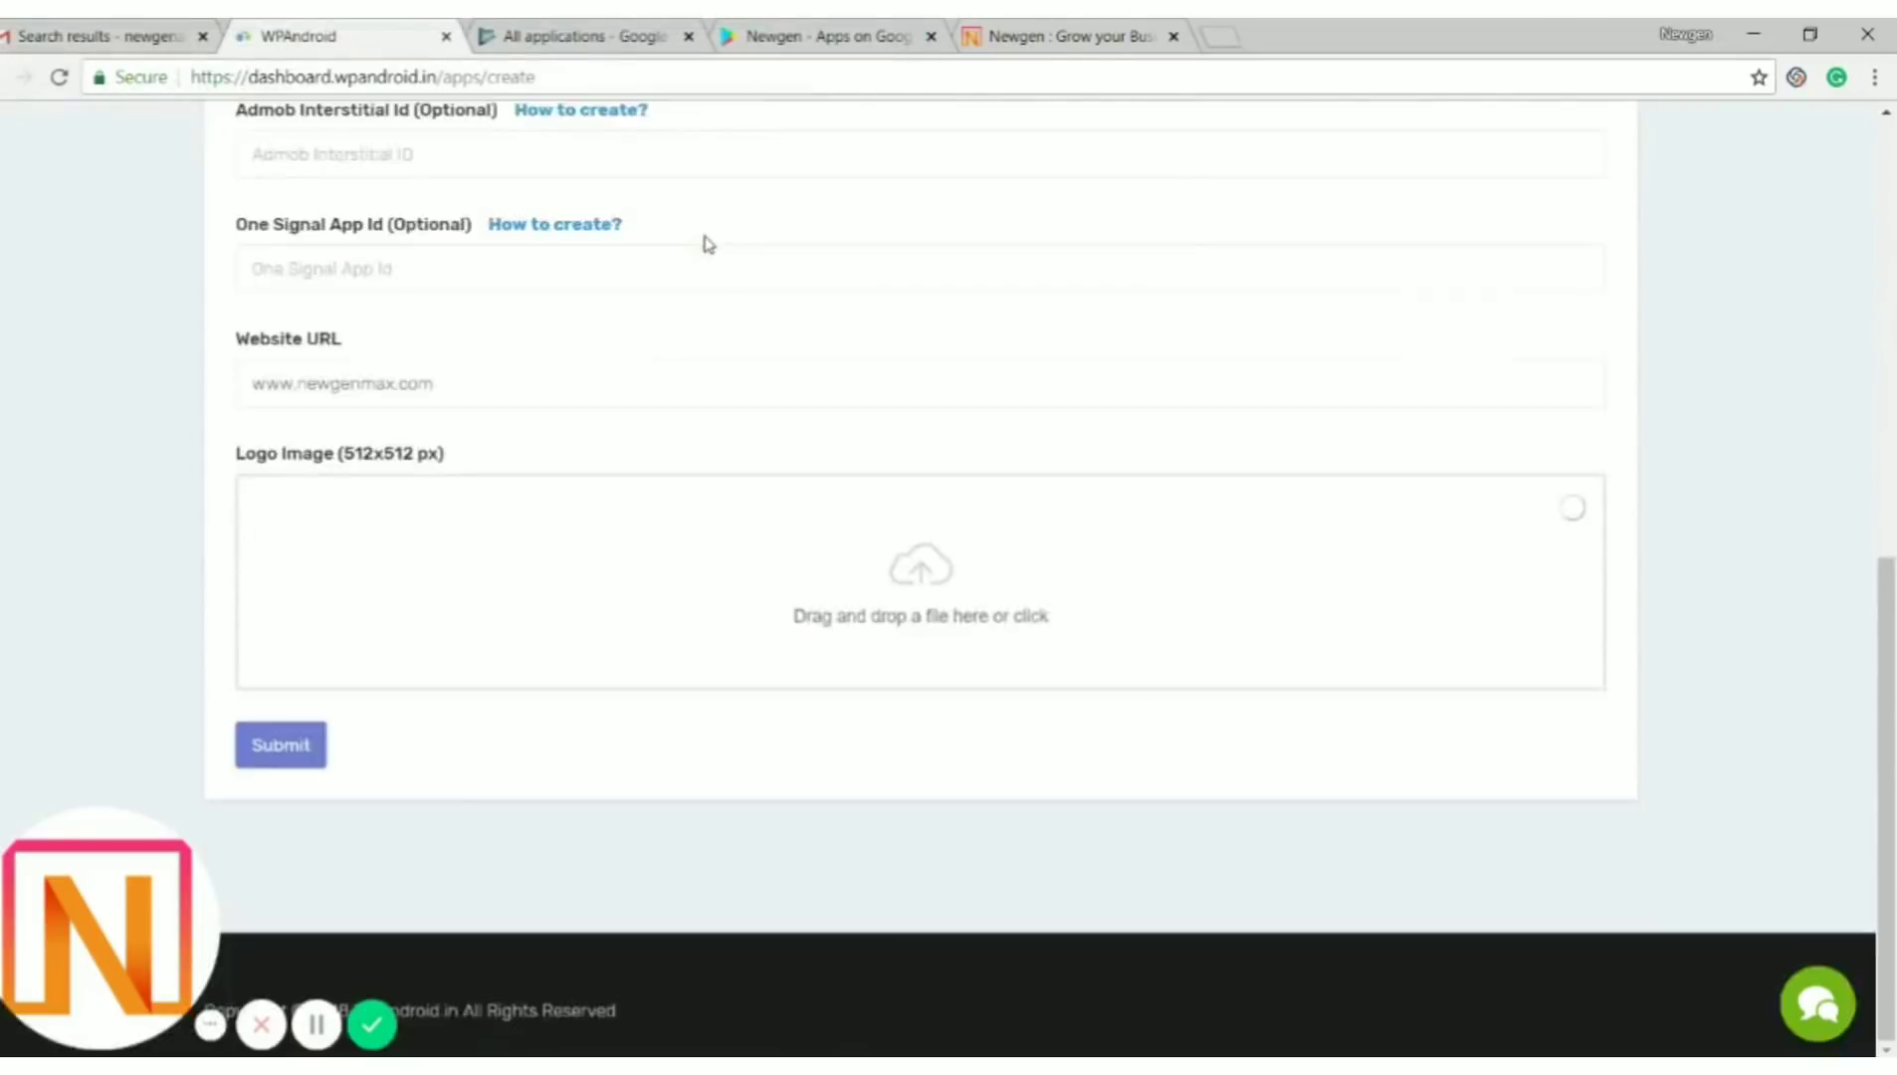
scroll(326, 775, "down", 3)
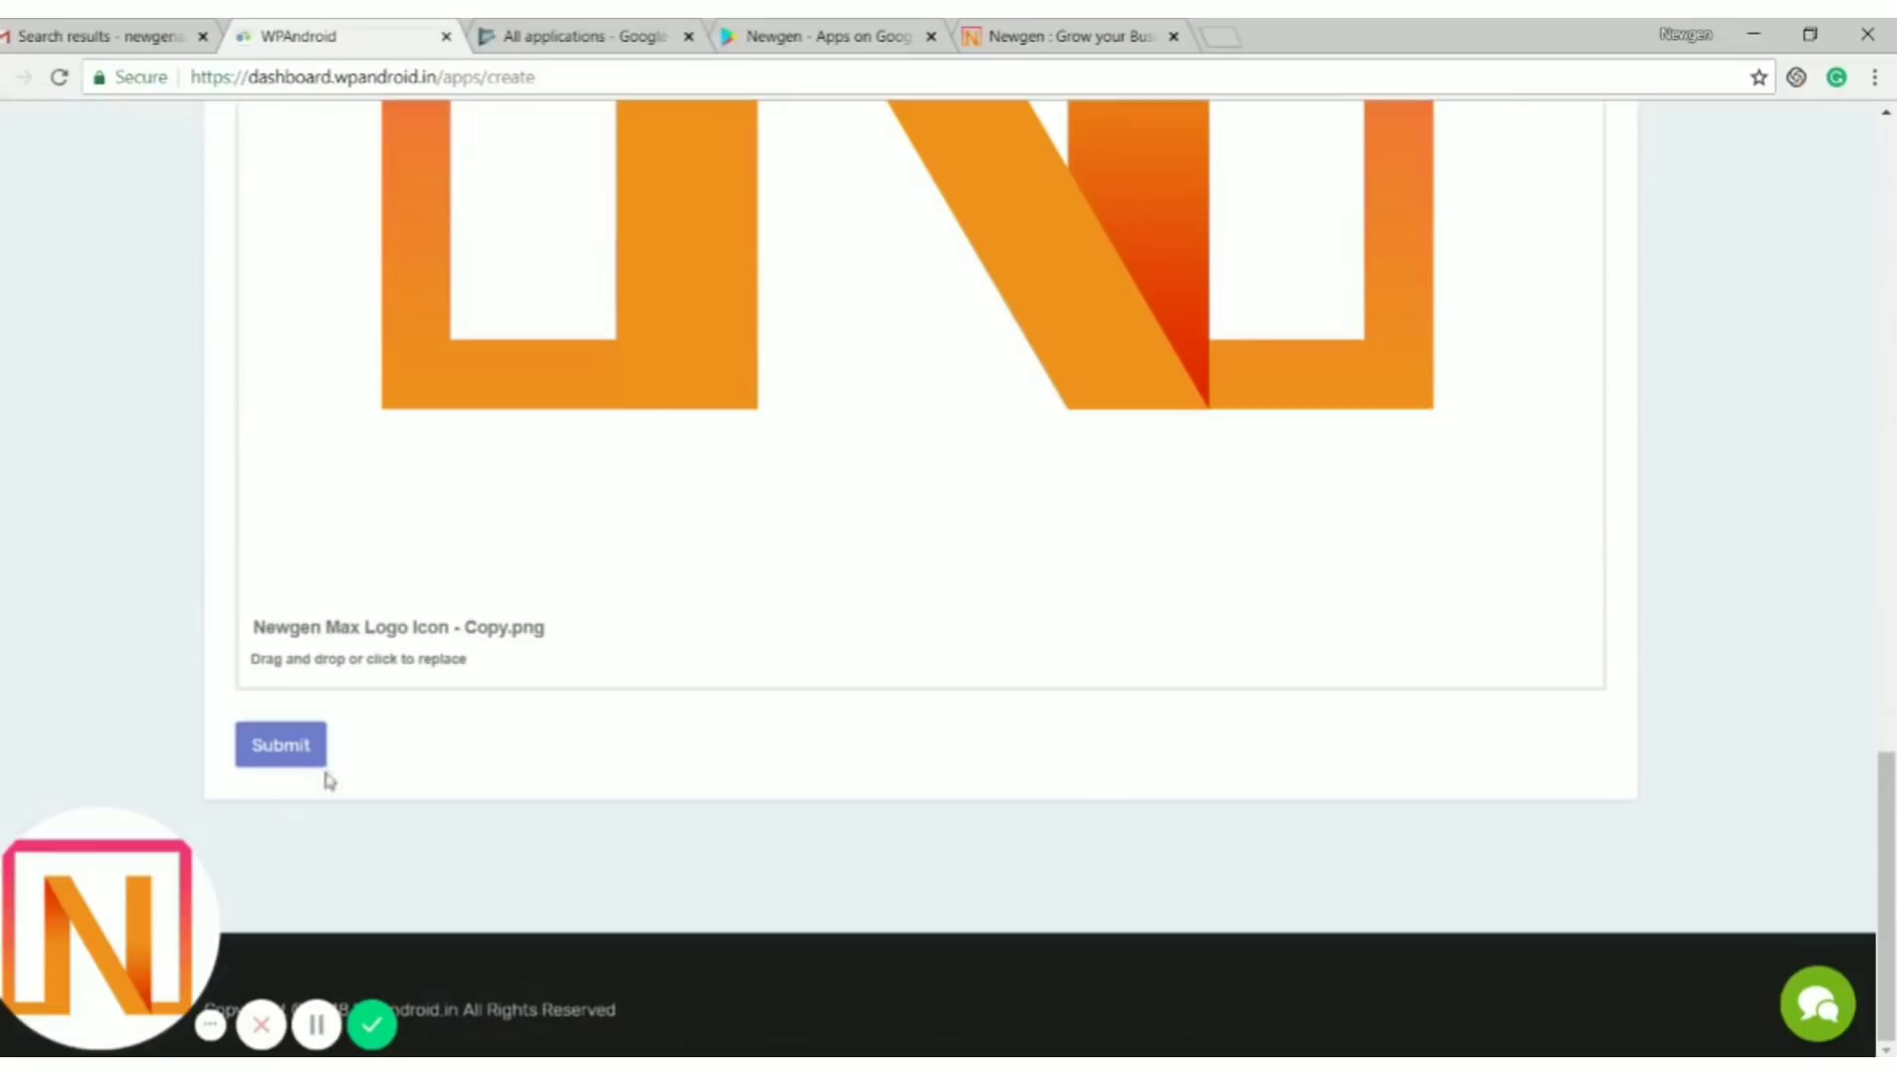
left_click(297, 756)
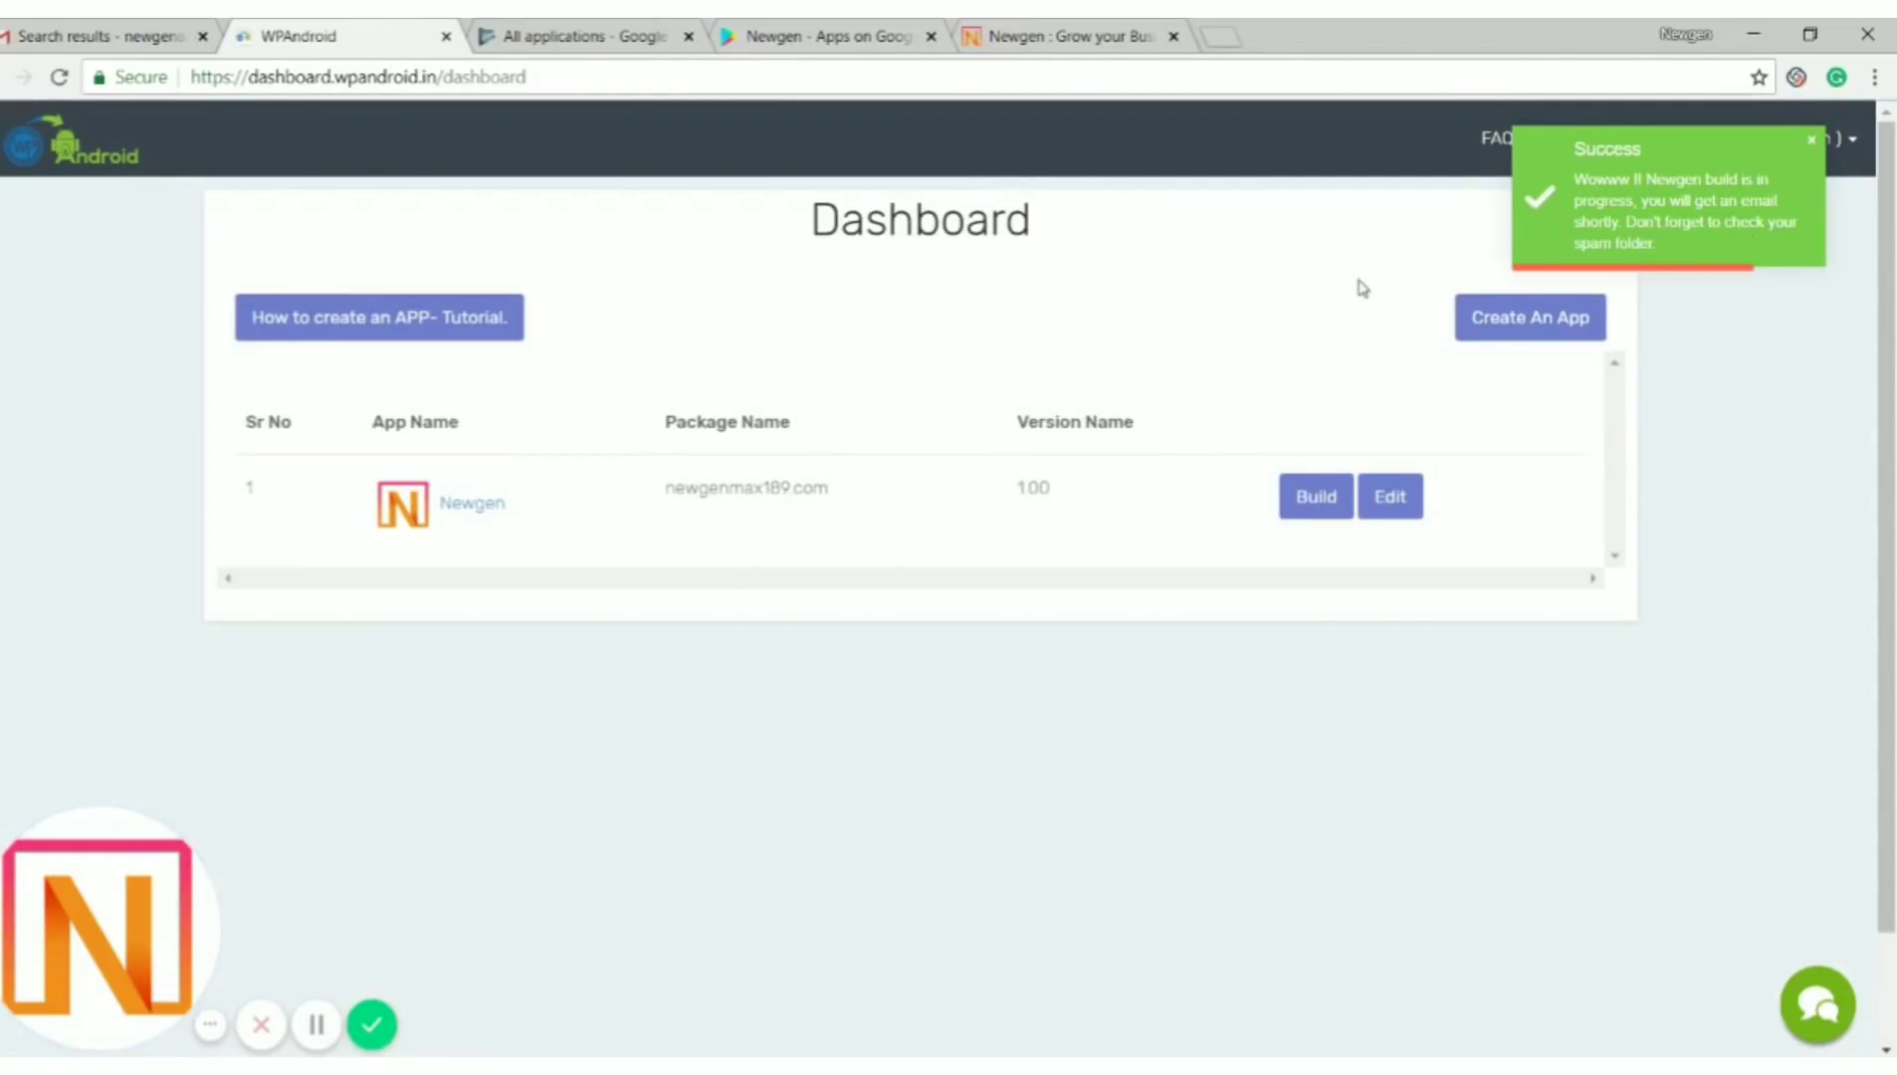
- Switch to the Gmail search results listing WPAndroid Team emails about Newgen APKs
left_click(134, 33)
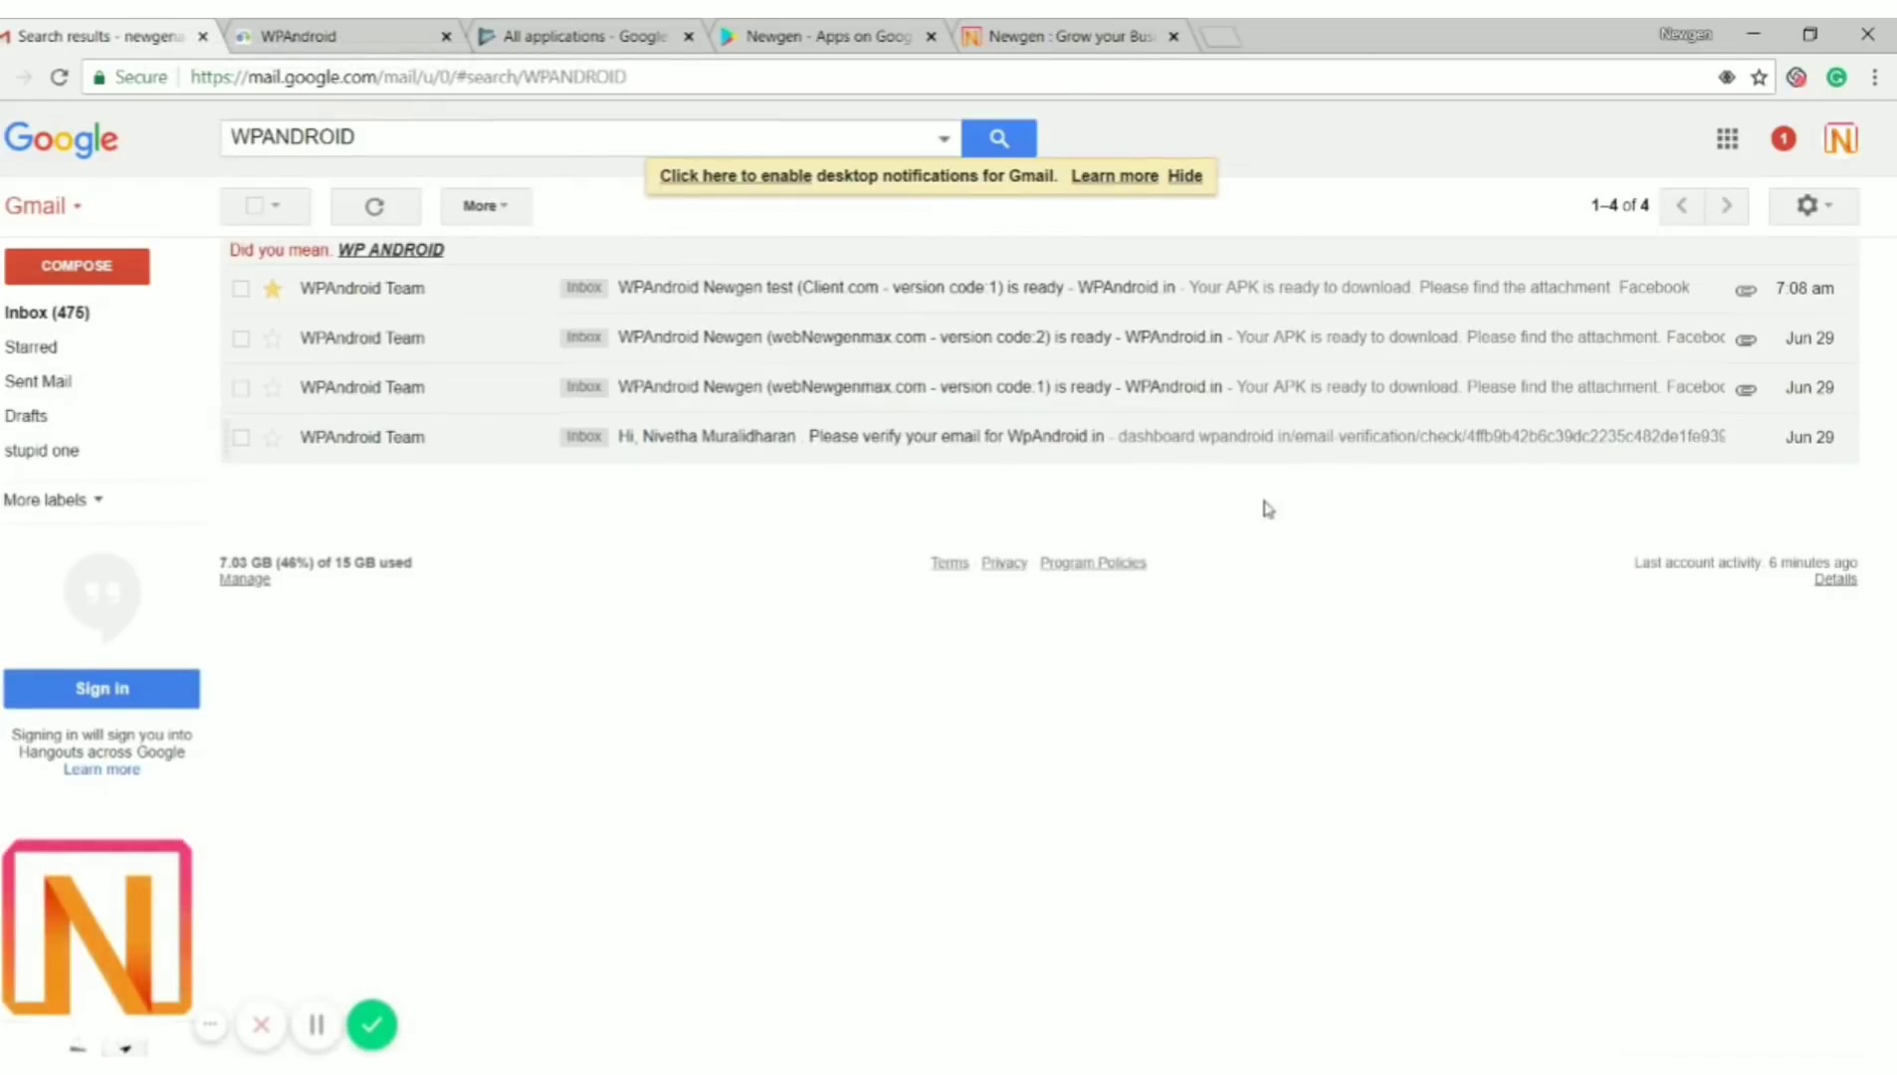
- Open the Newgen test APK-ready email, glancing briefly at the WPAndroid dashboard
left_click(1081, 306)
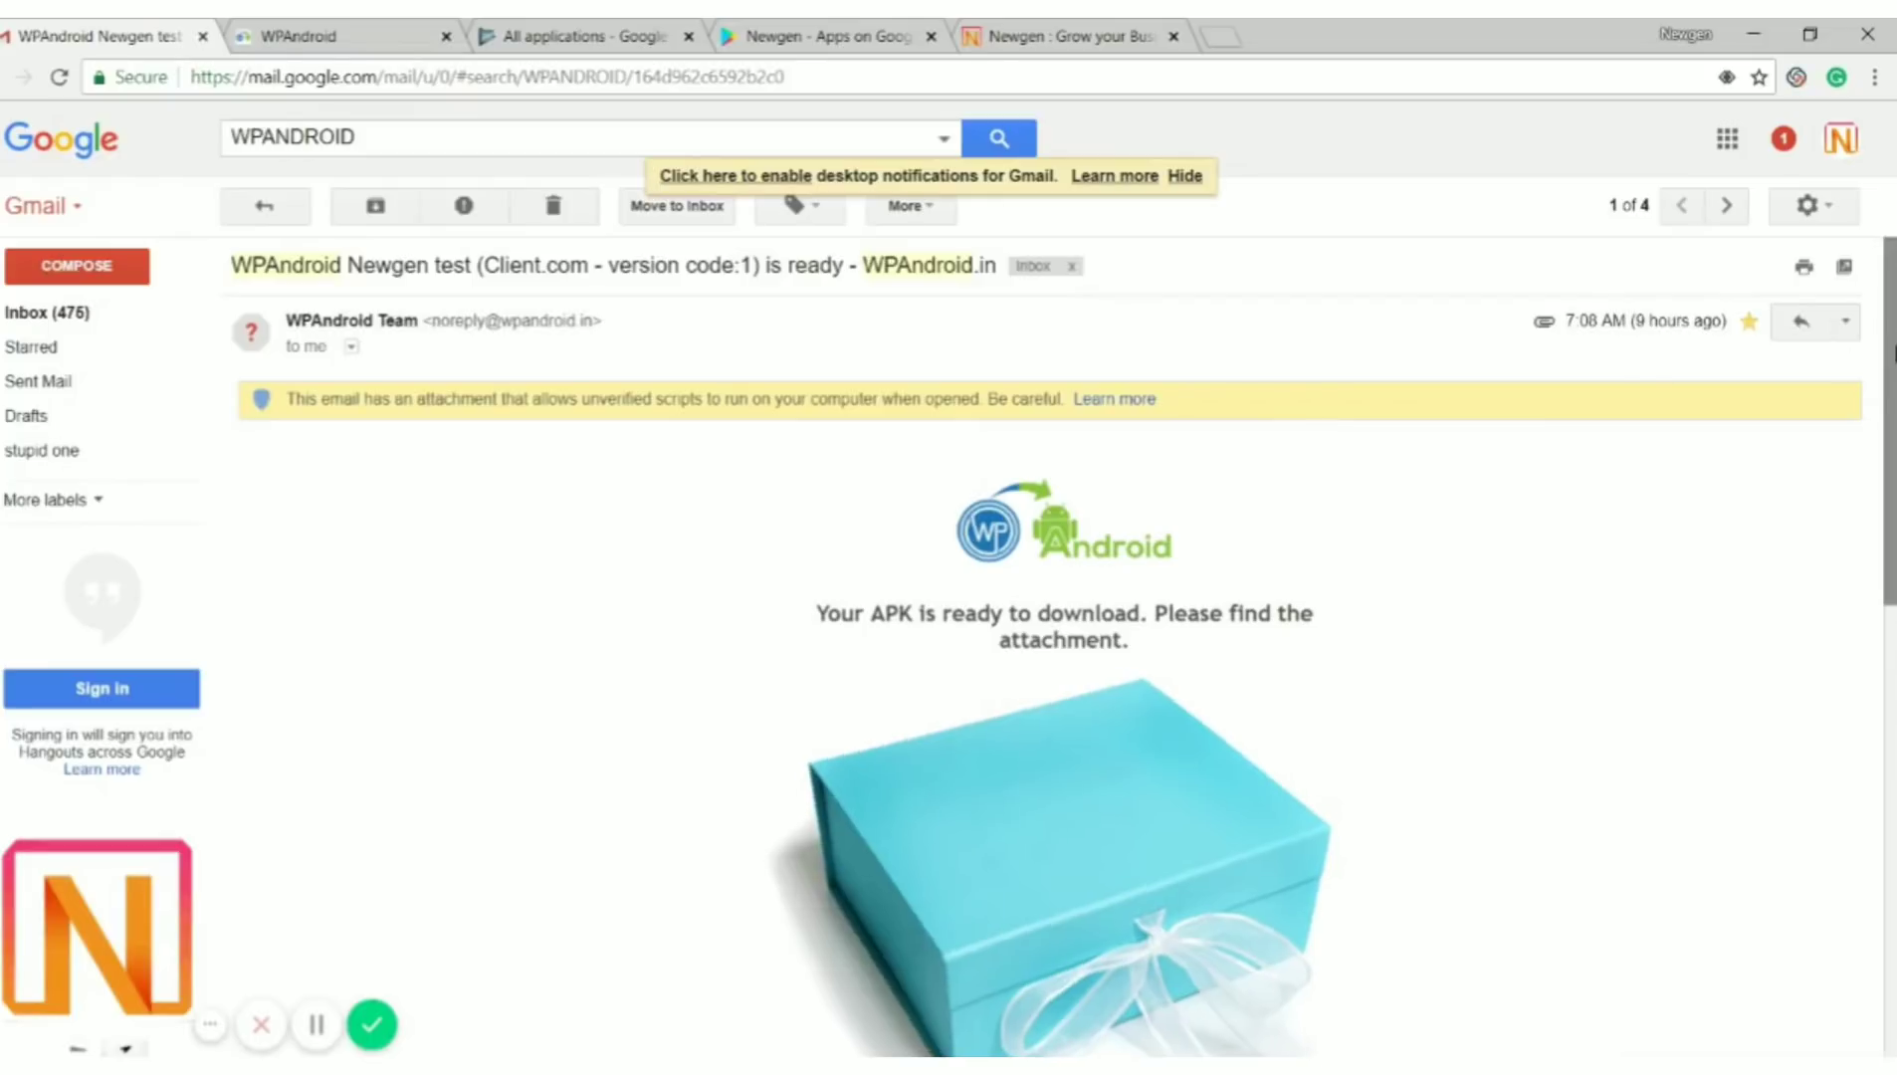
left_click_drag(1888, 352, 1891, 489)
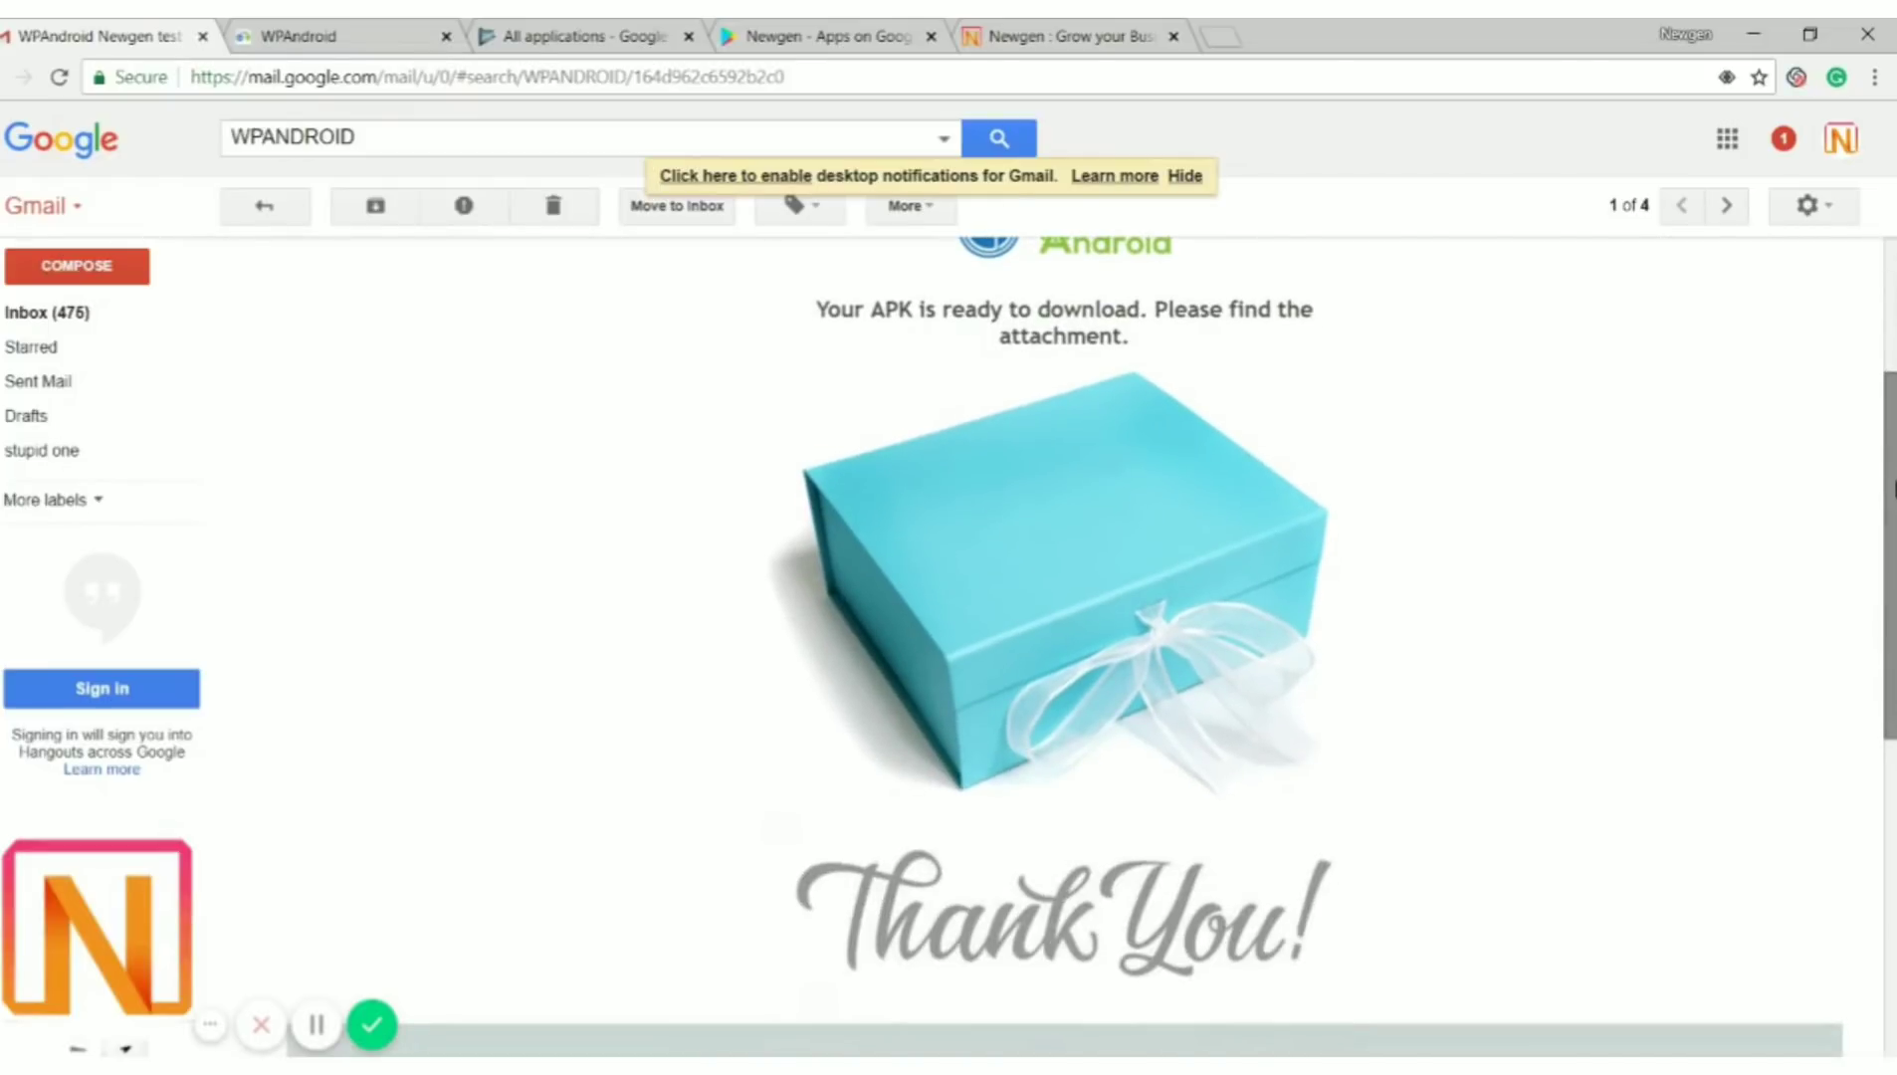
scroll(1892, 488, "up", 1)
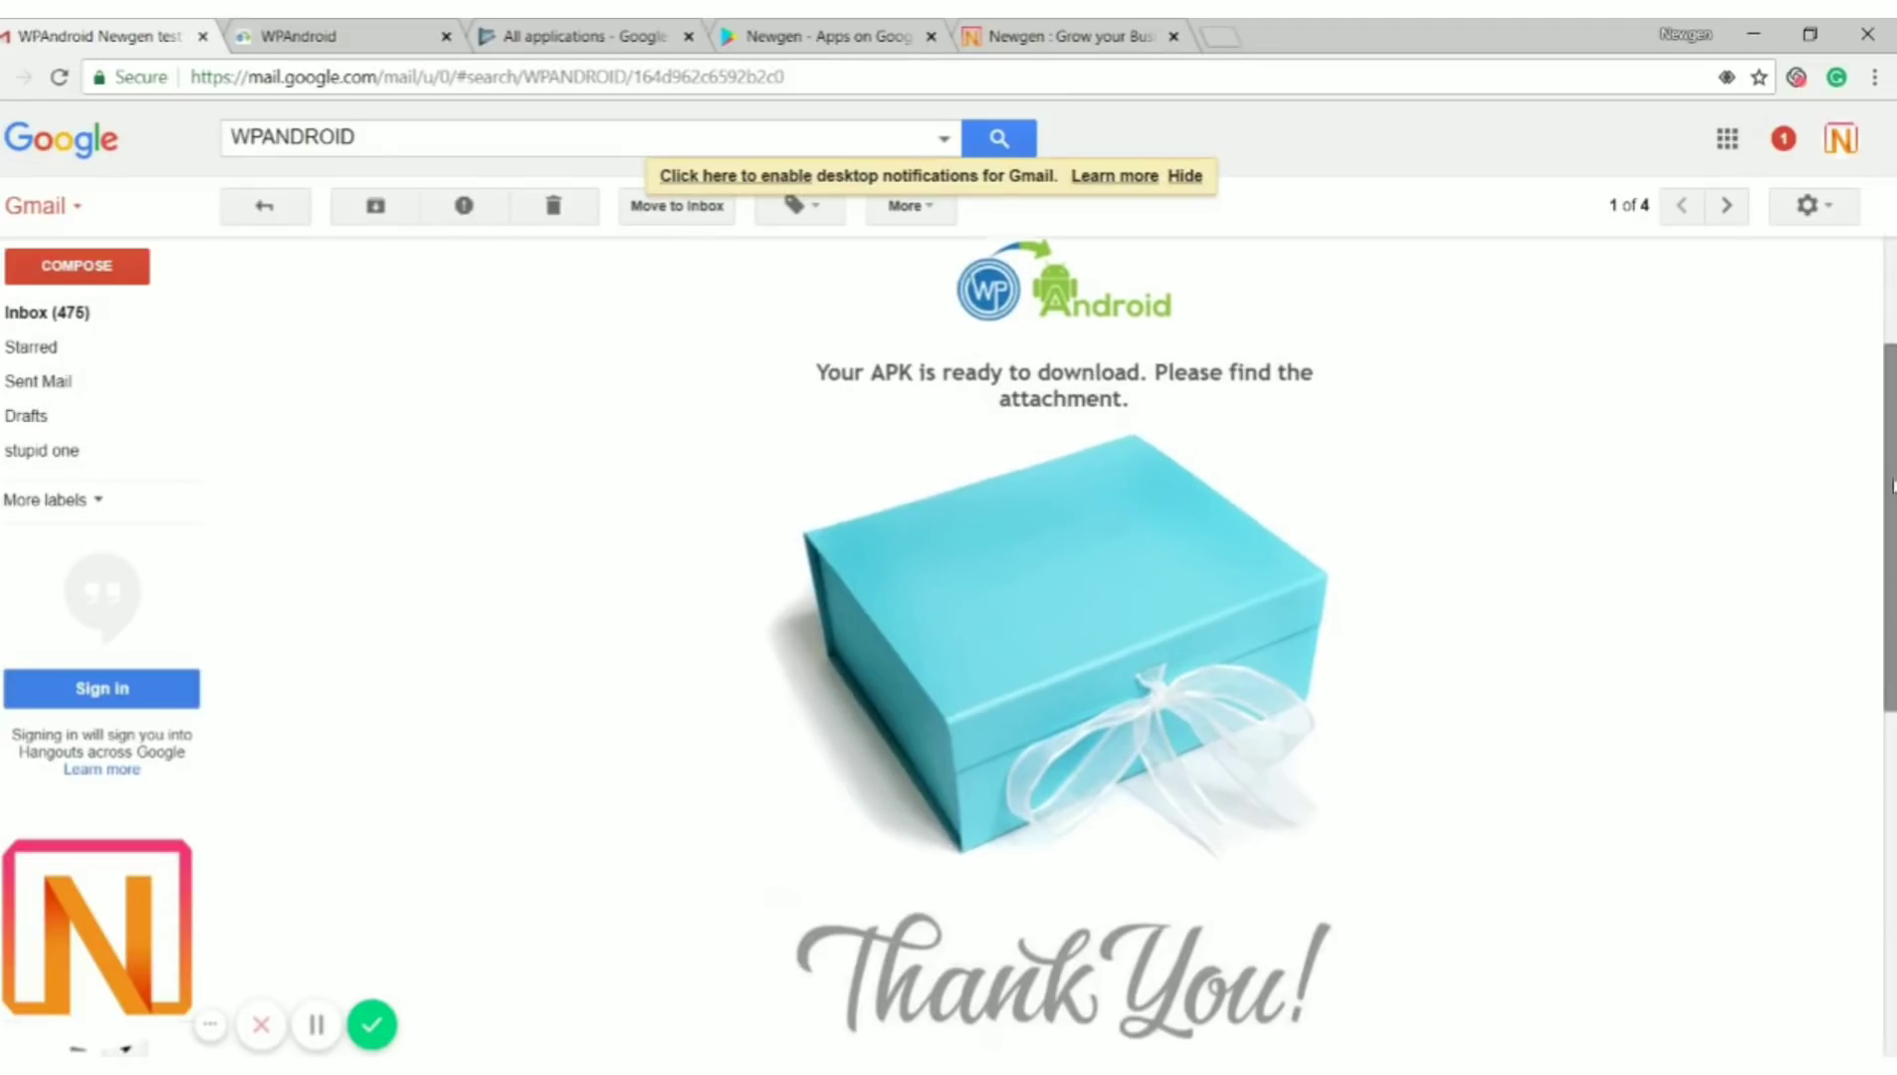
left_click_drag(1894, 438, 1894, 616)
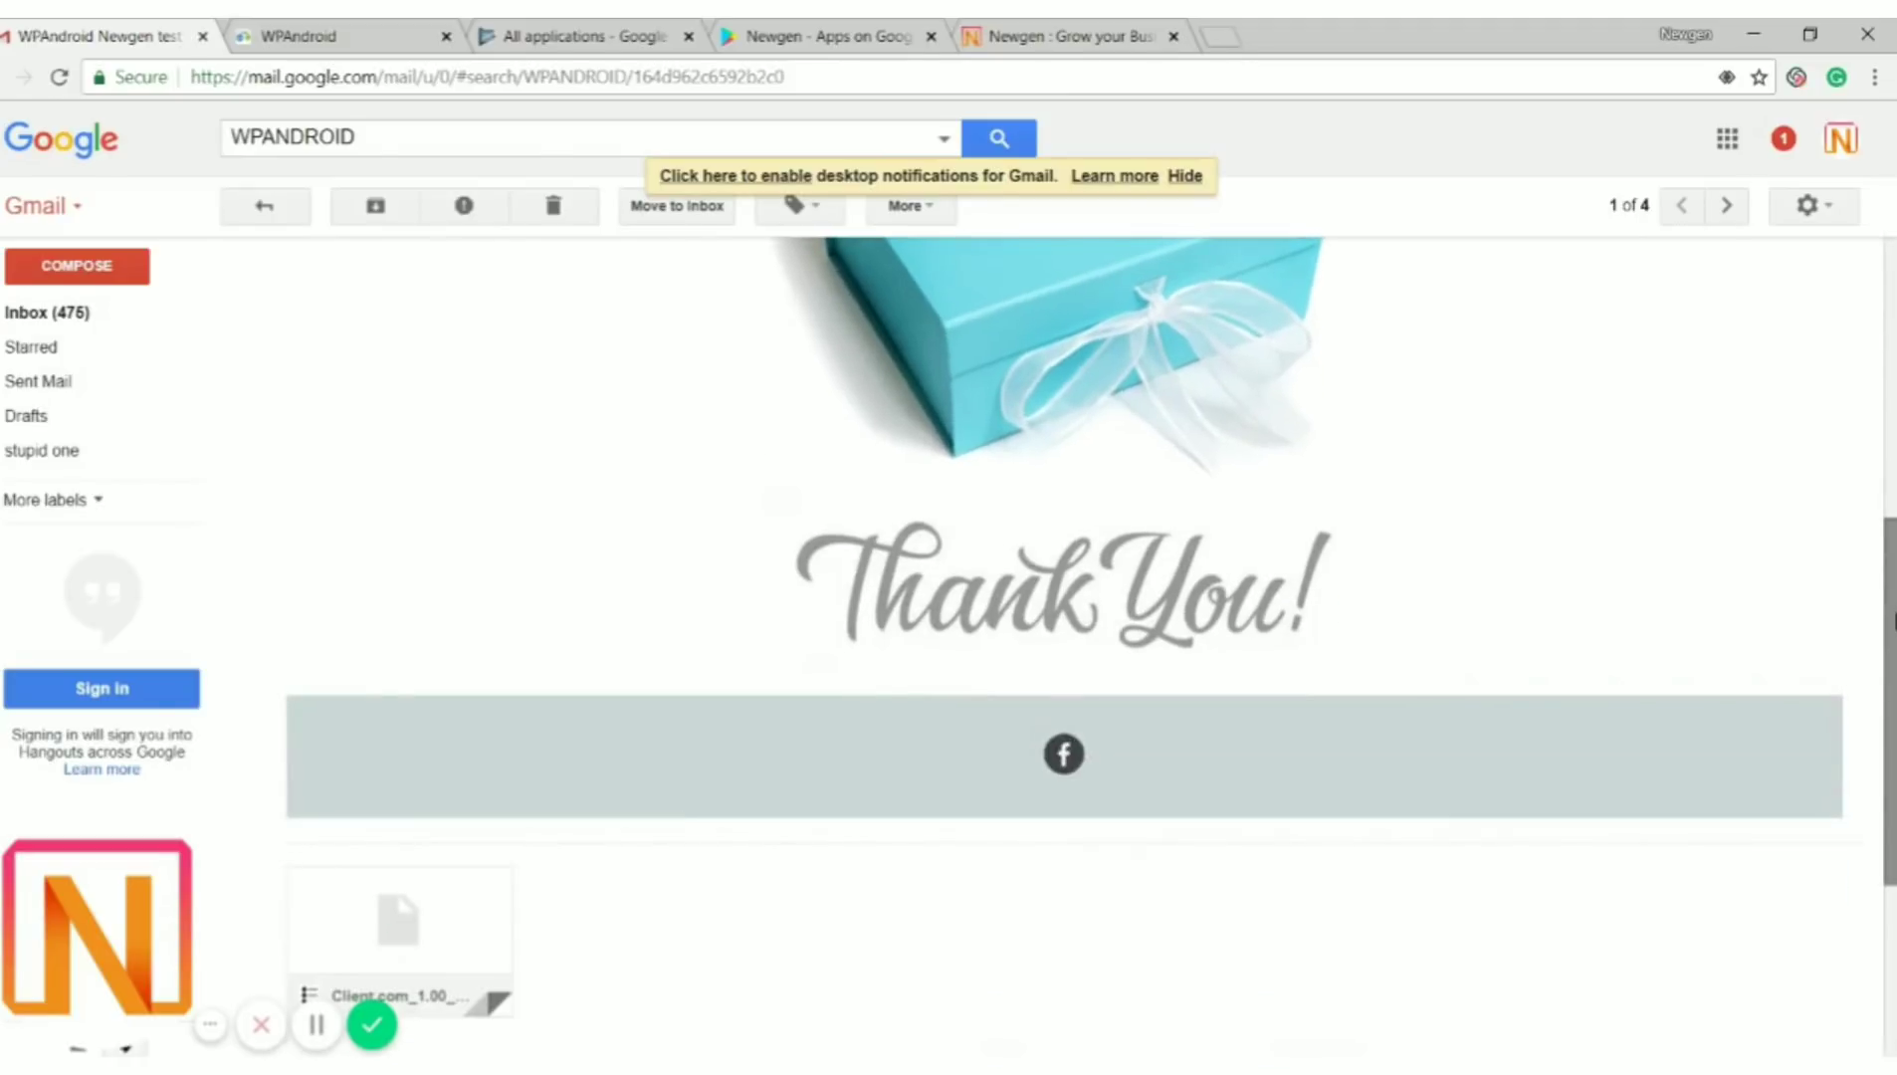
left_click(394, 28)
left_click(85, 27)
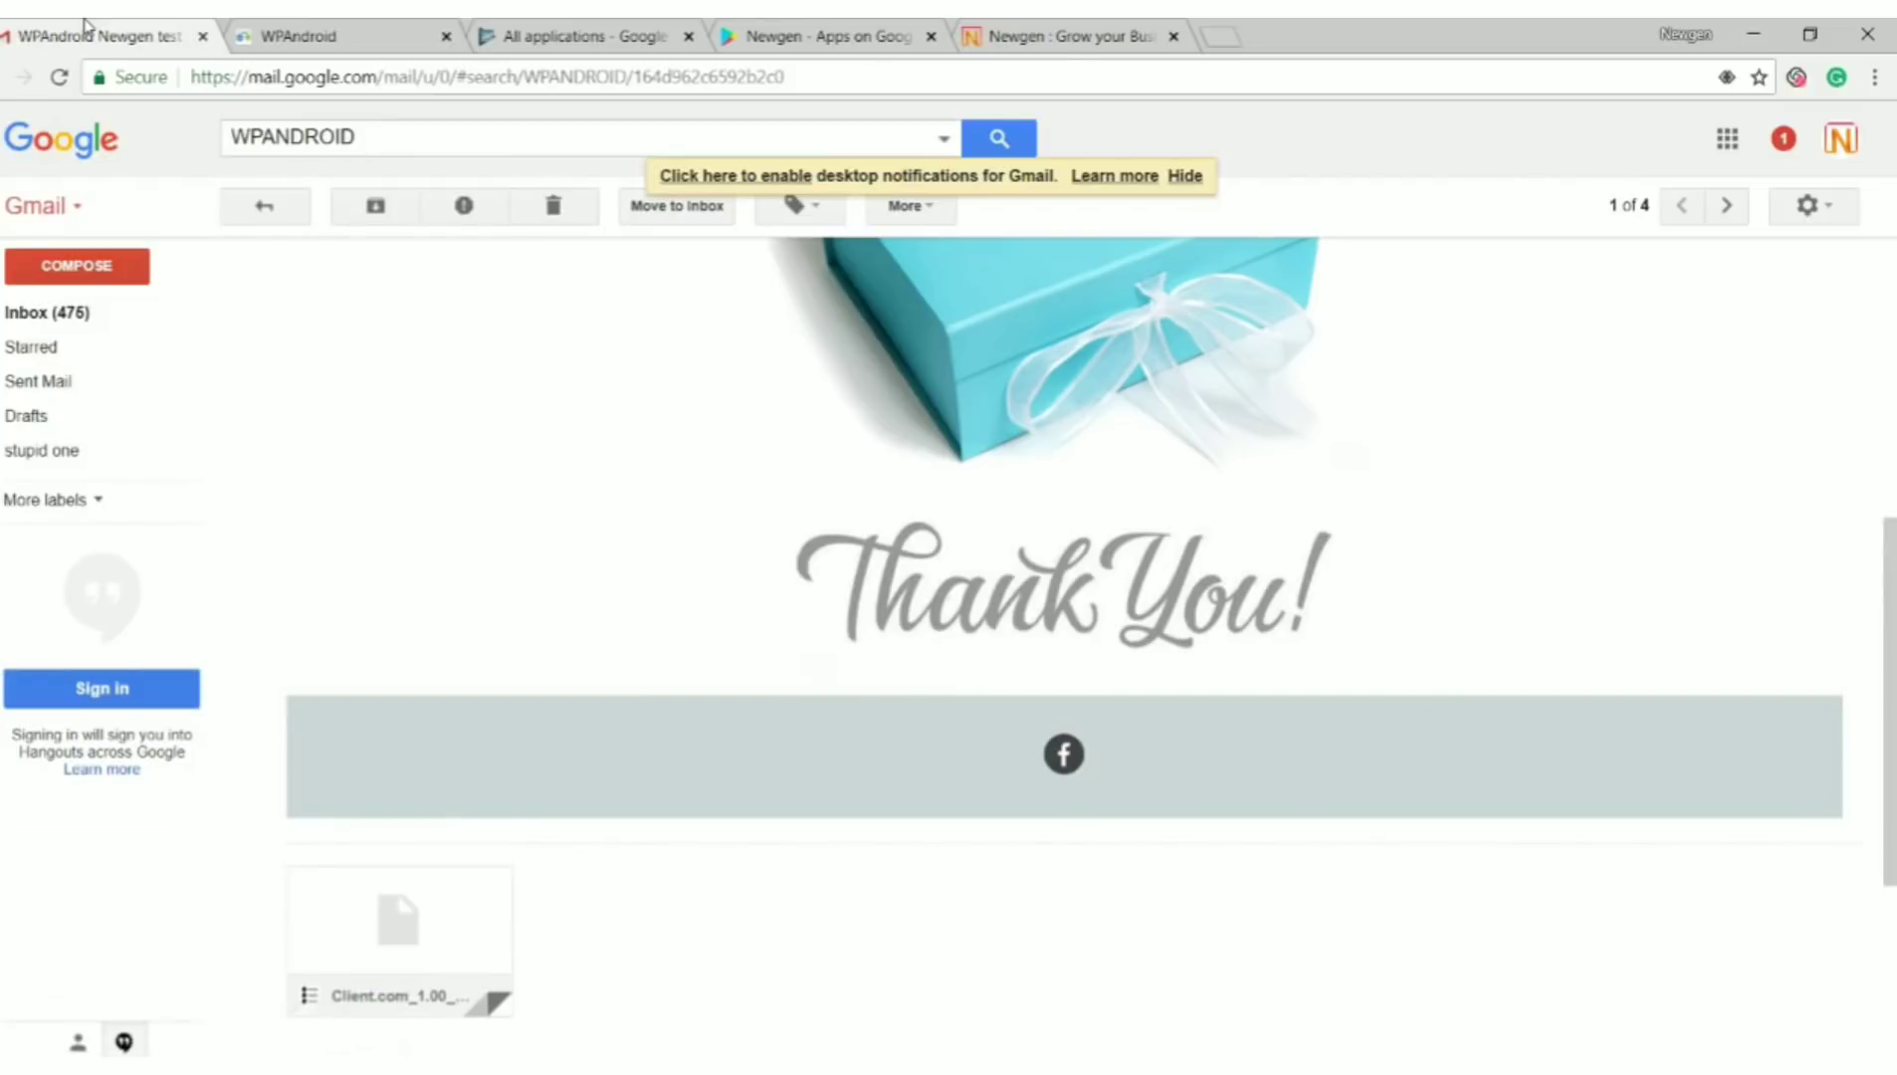
scroll(1893, 814, "down", 1)
scroll(1893, 814, "down", 1)
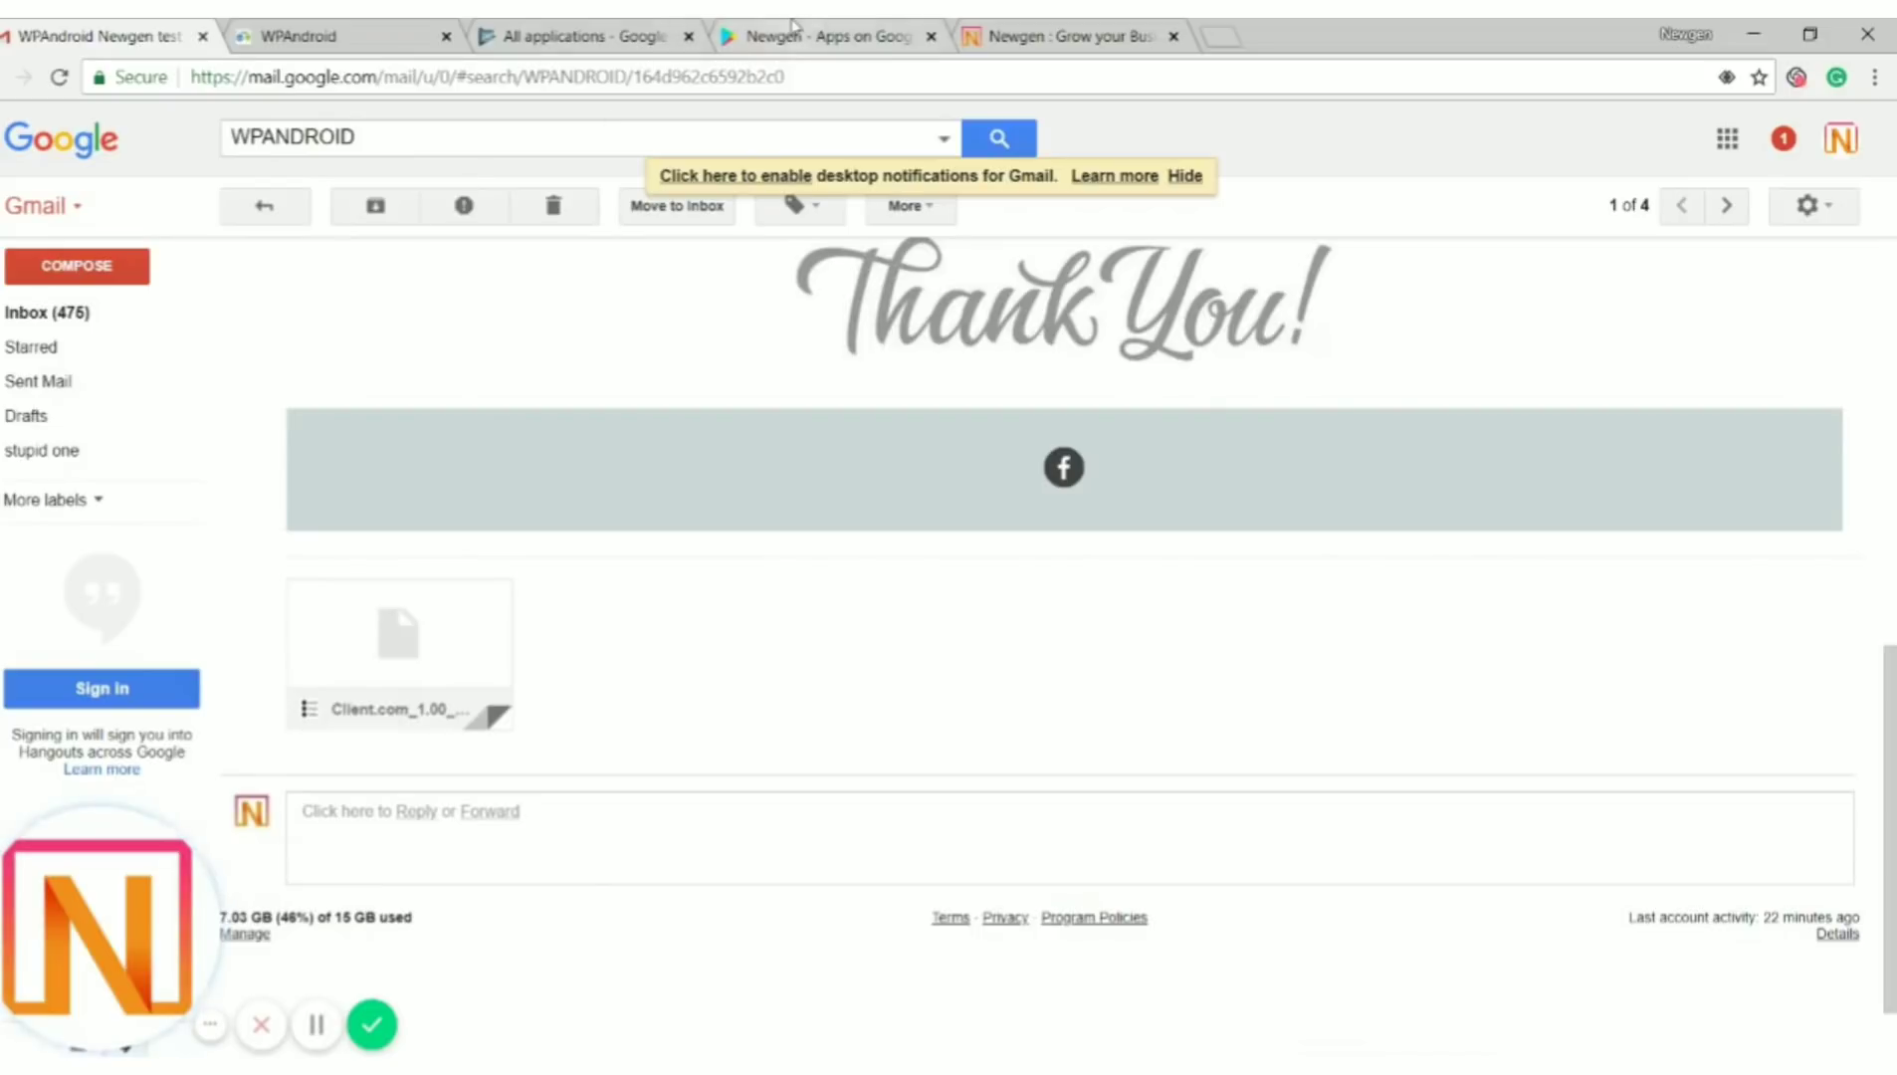
mouse_move(399, 652)
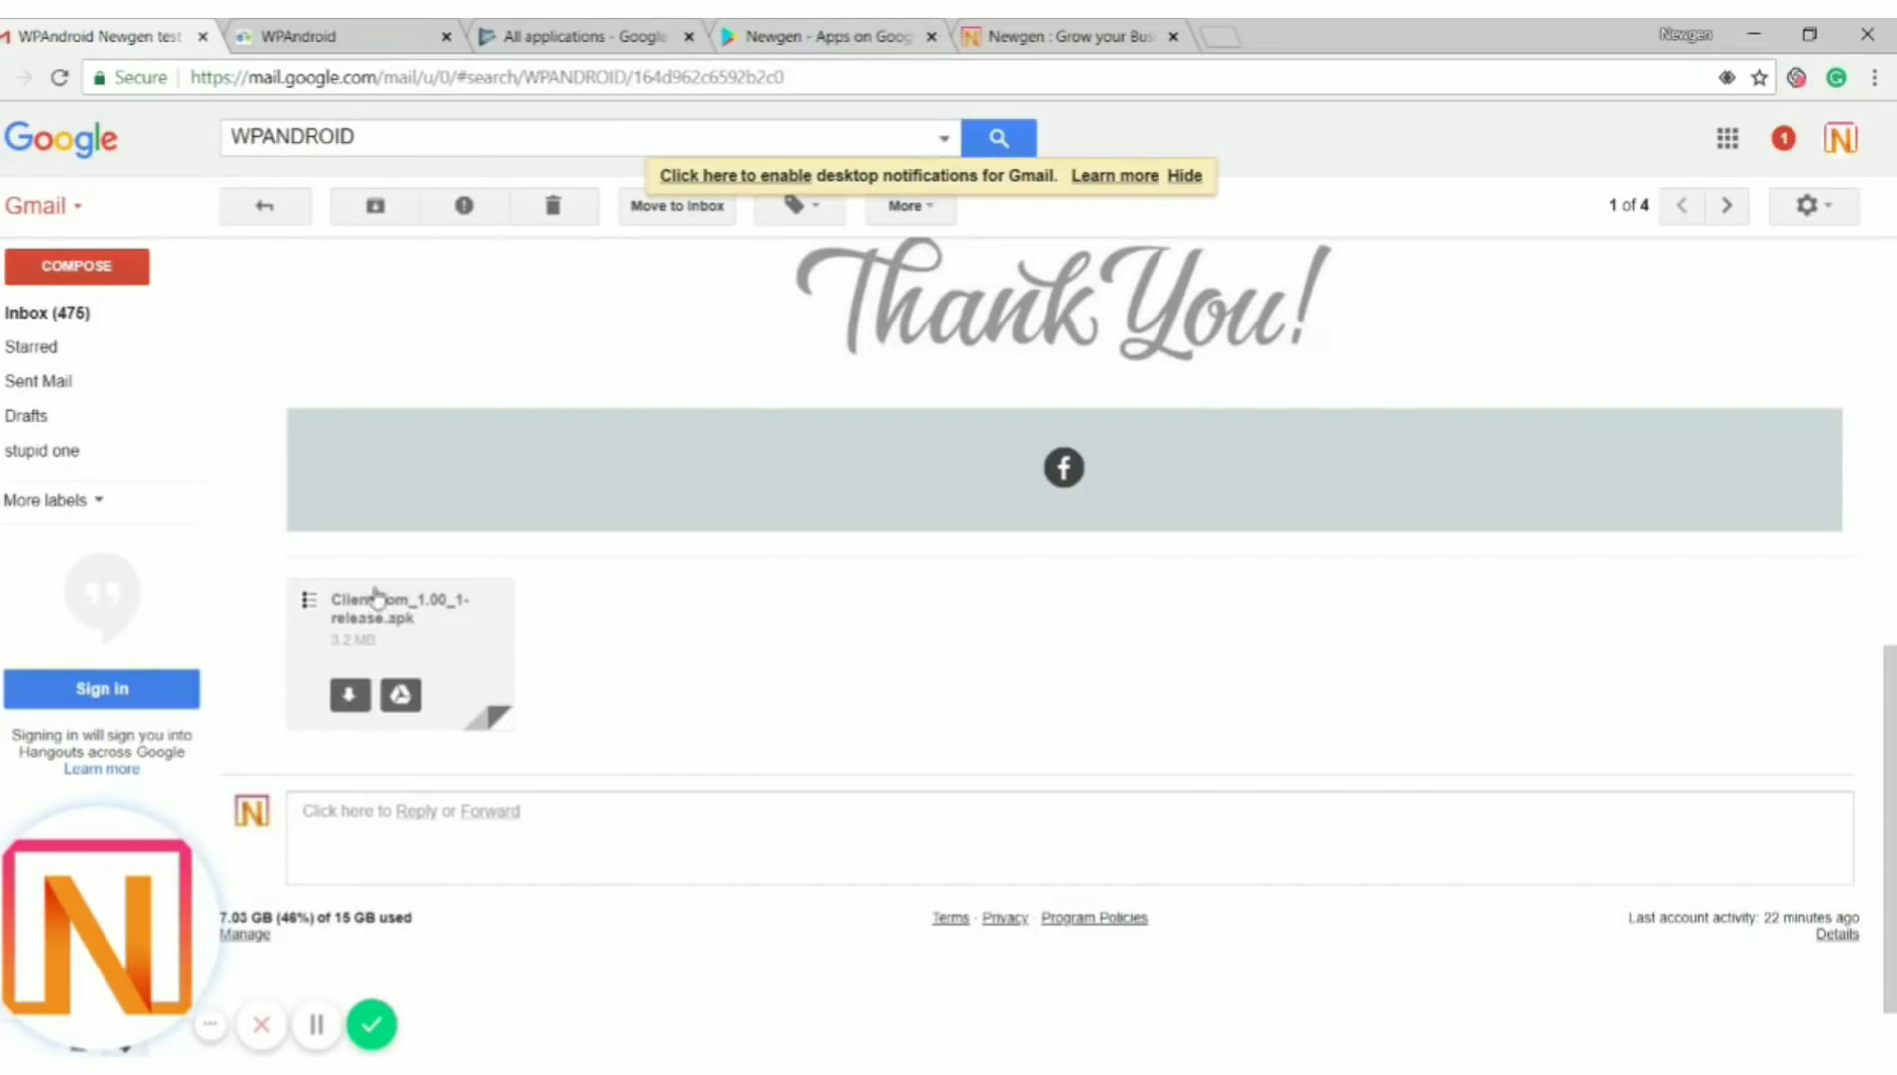
- View Newgen on Google Play, then the Play Console All applications list
left_click(808, 36)
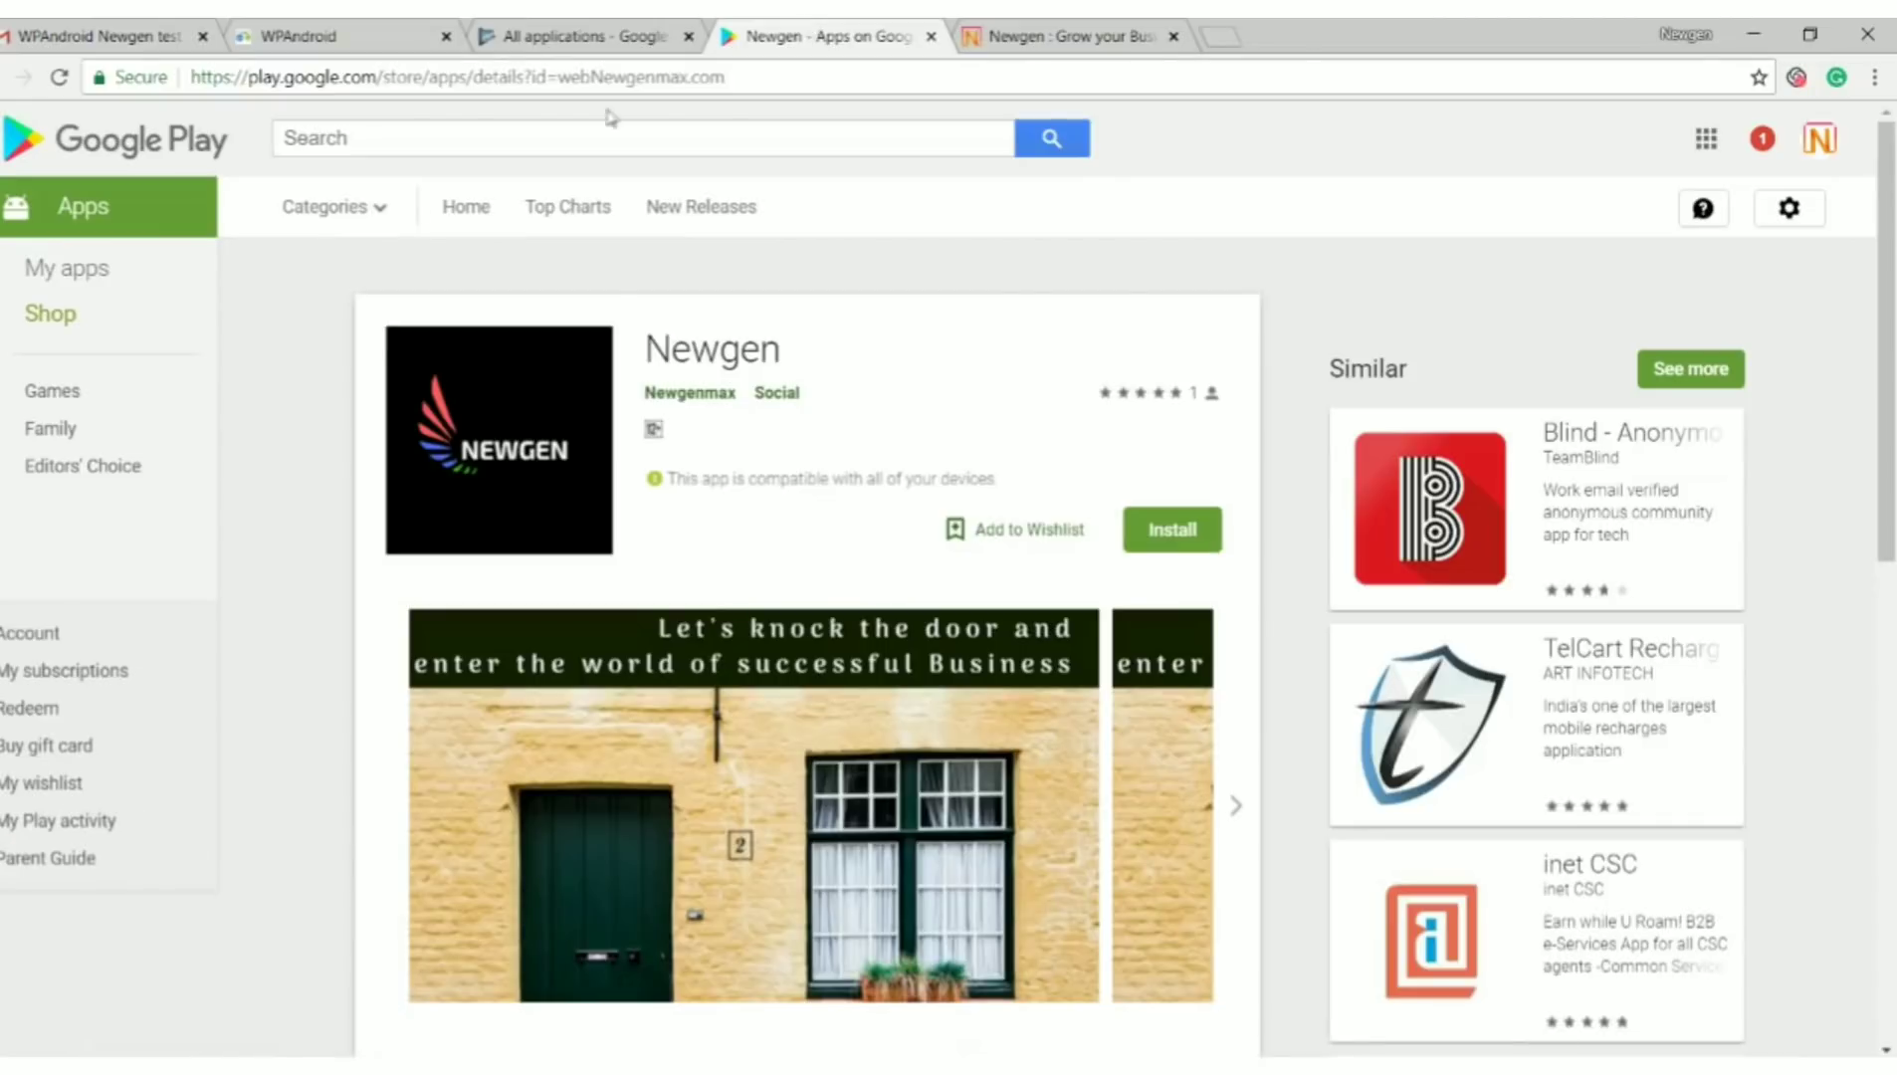
left_click(634, 38)
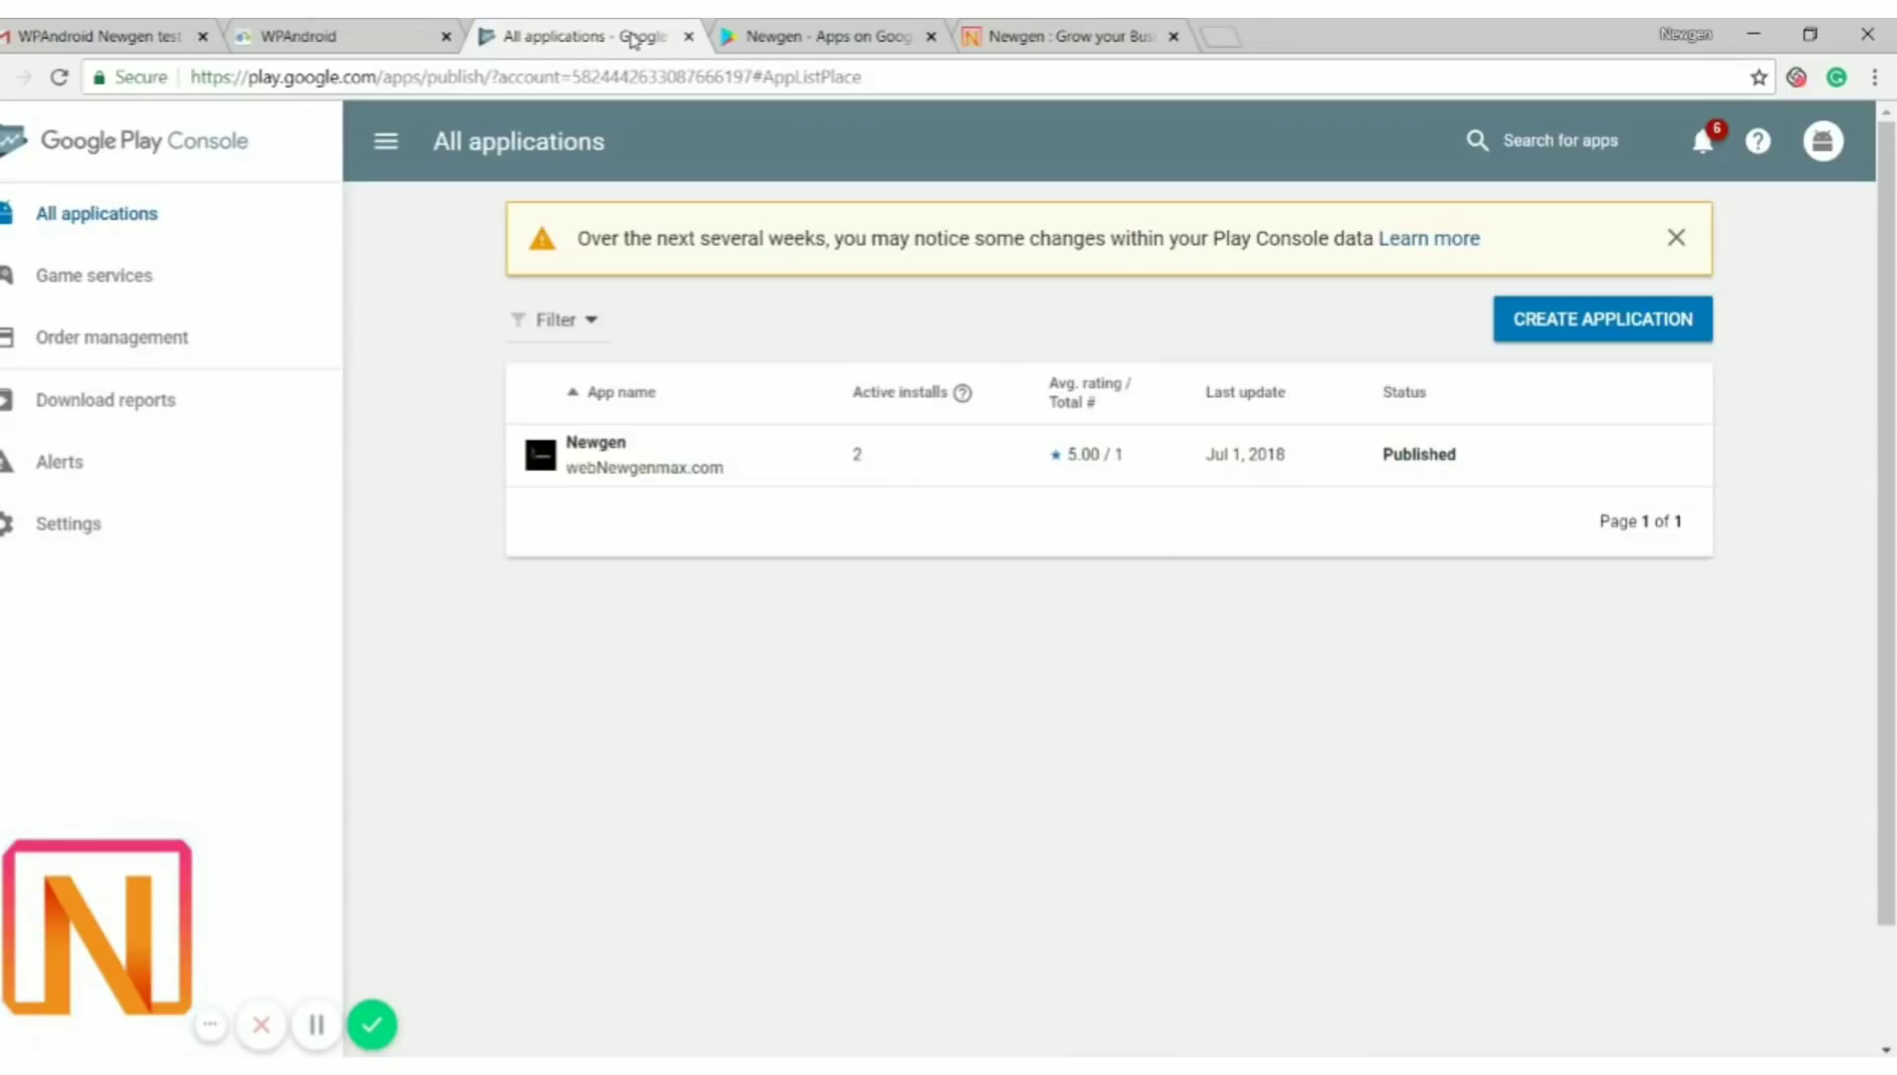
- Glance at the WPAndroid dashboard, then go back to the APK-ready Gmail email
left_click(352, 30)
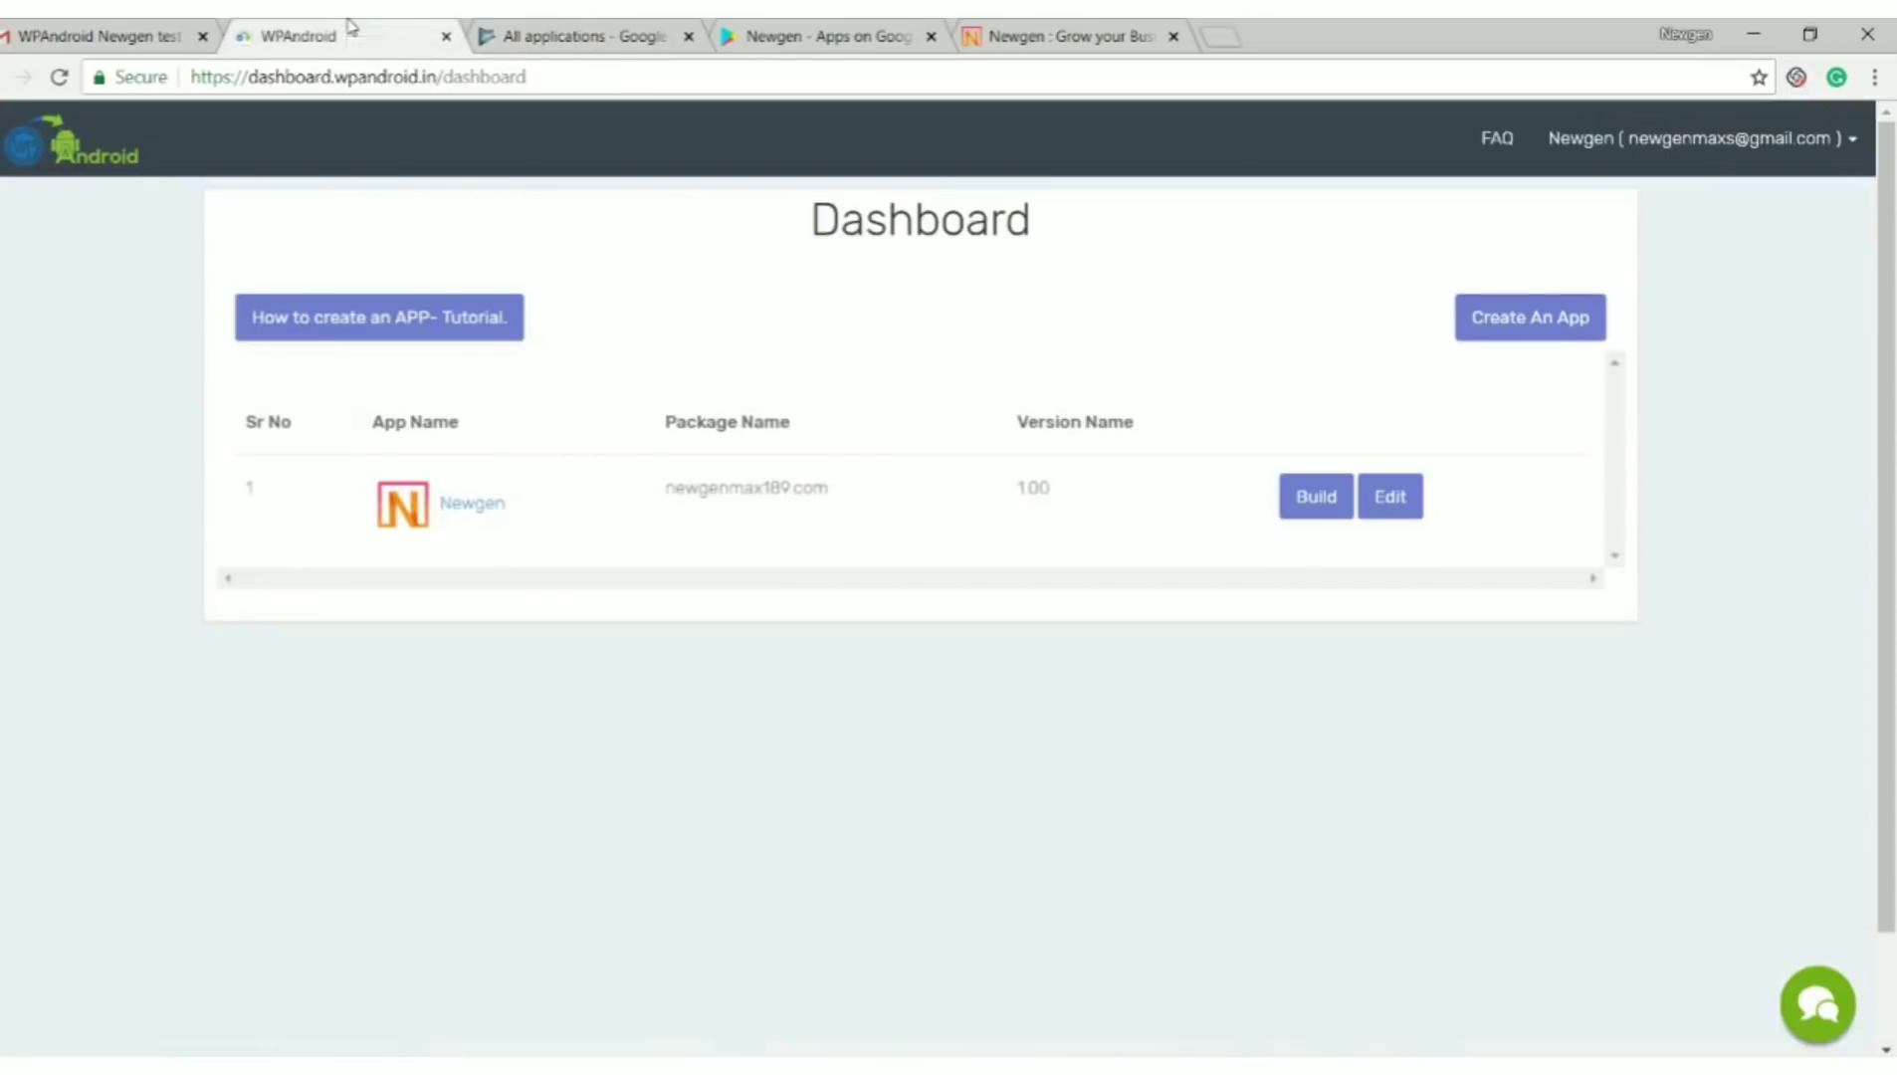
left_click(181, 30)
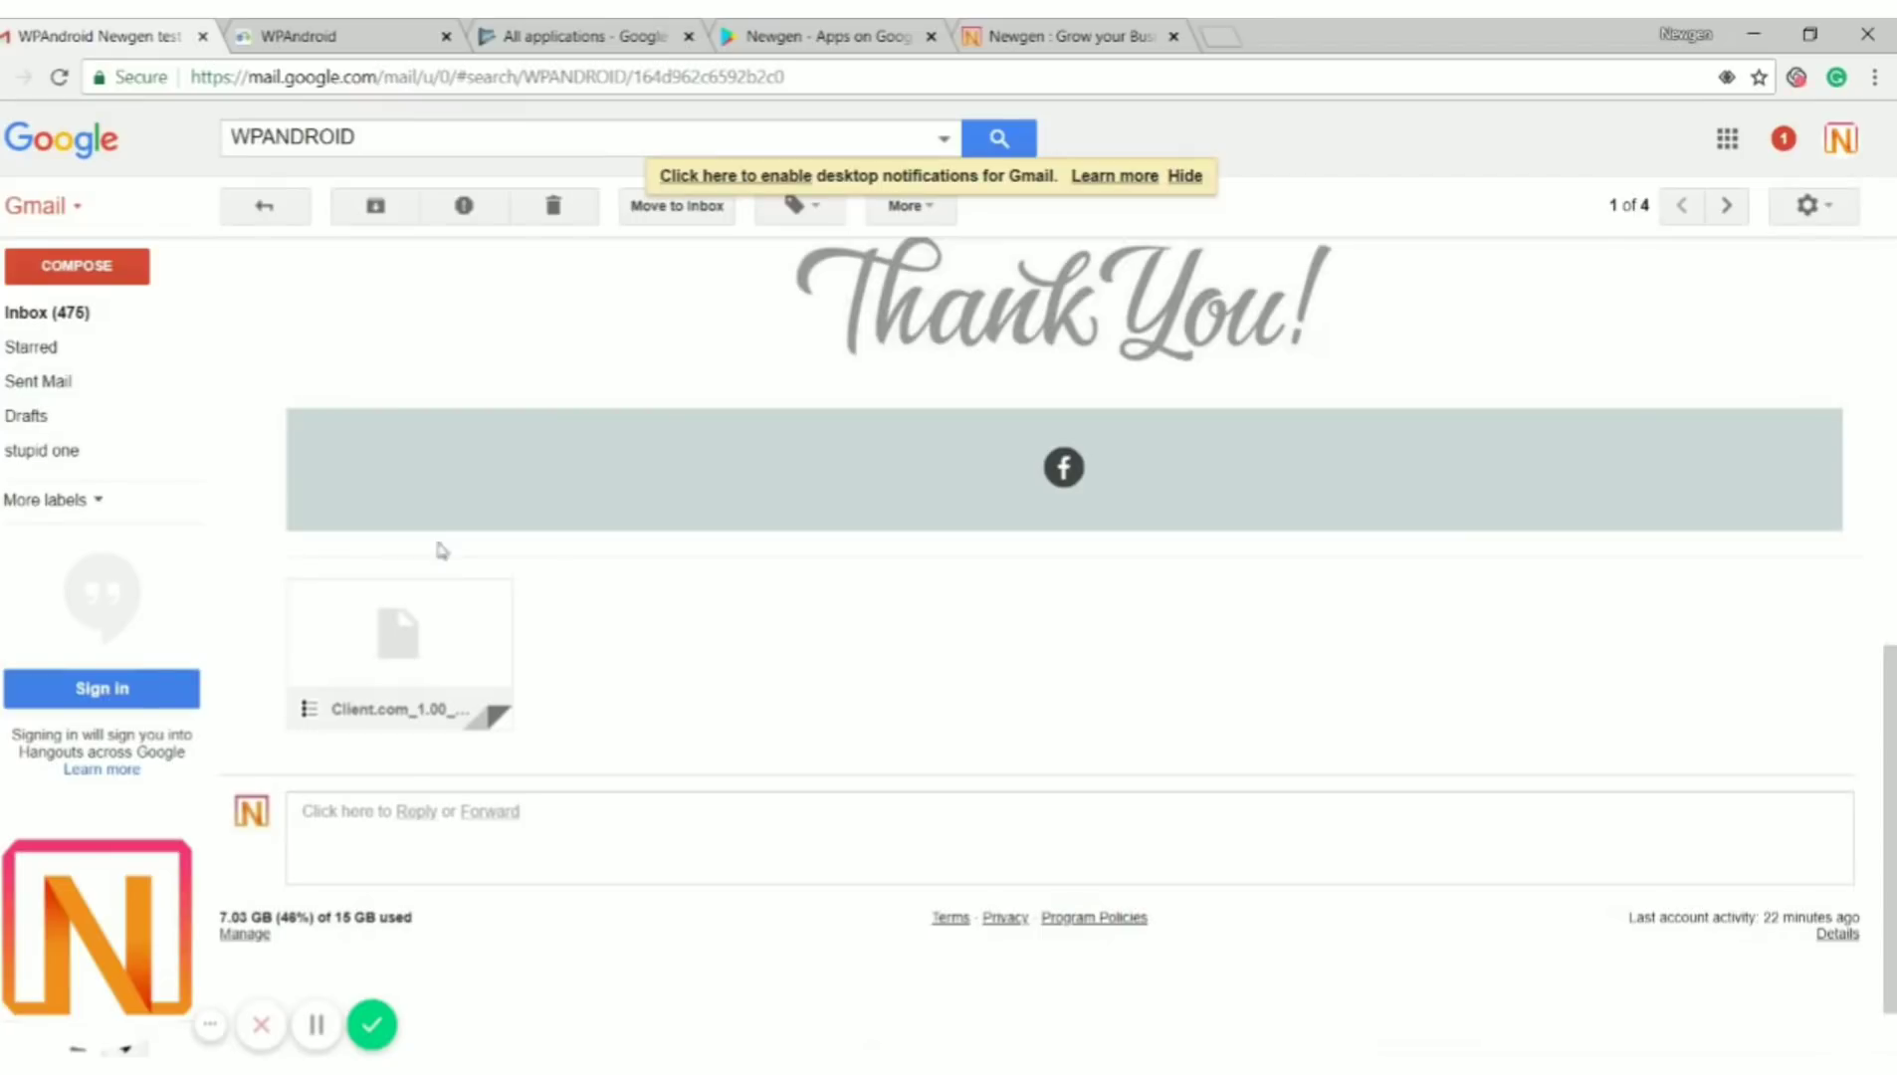
- Switch to the 'Newgen : Grow your Business' tab showing newgenmax.com's latest articles
left_click(1067, 36)
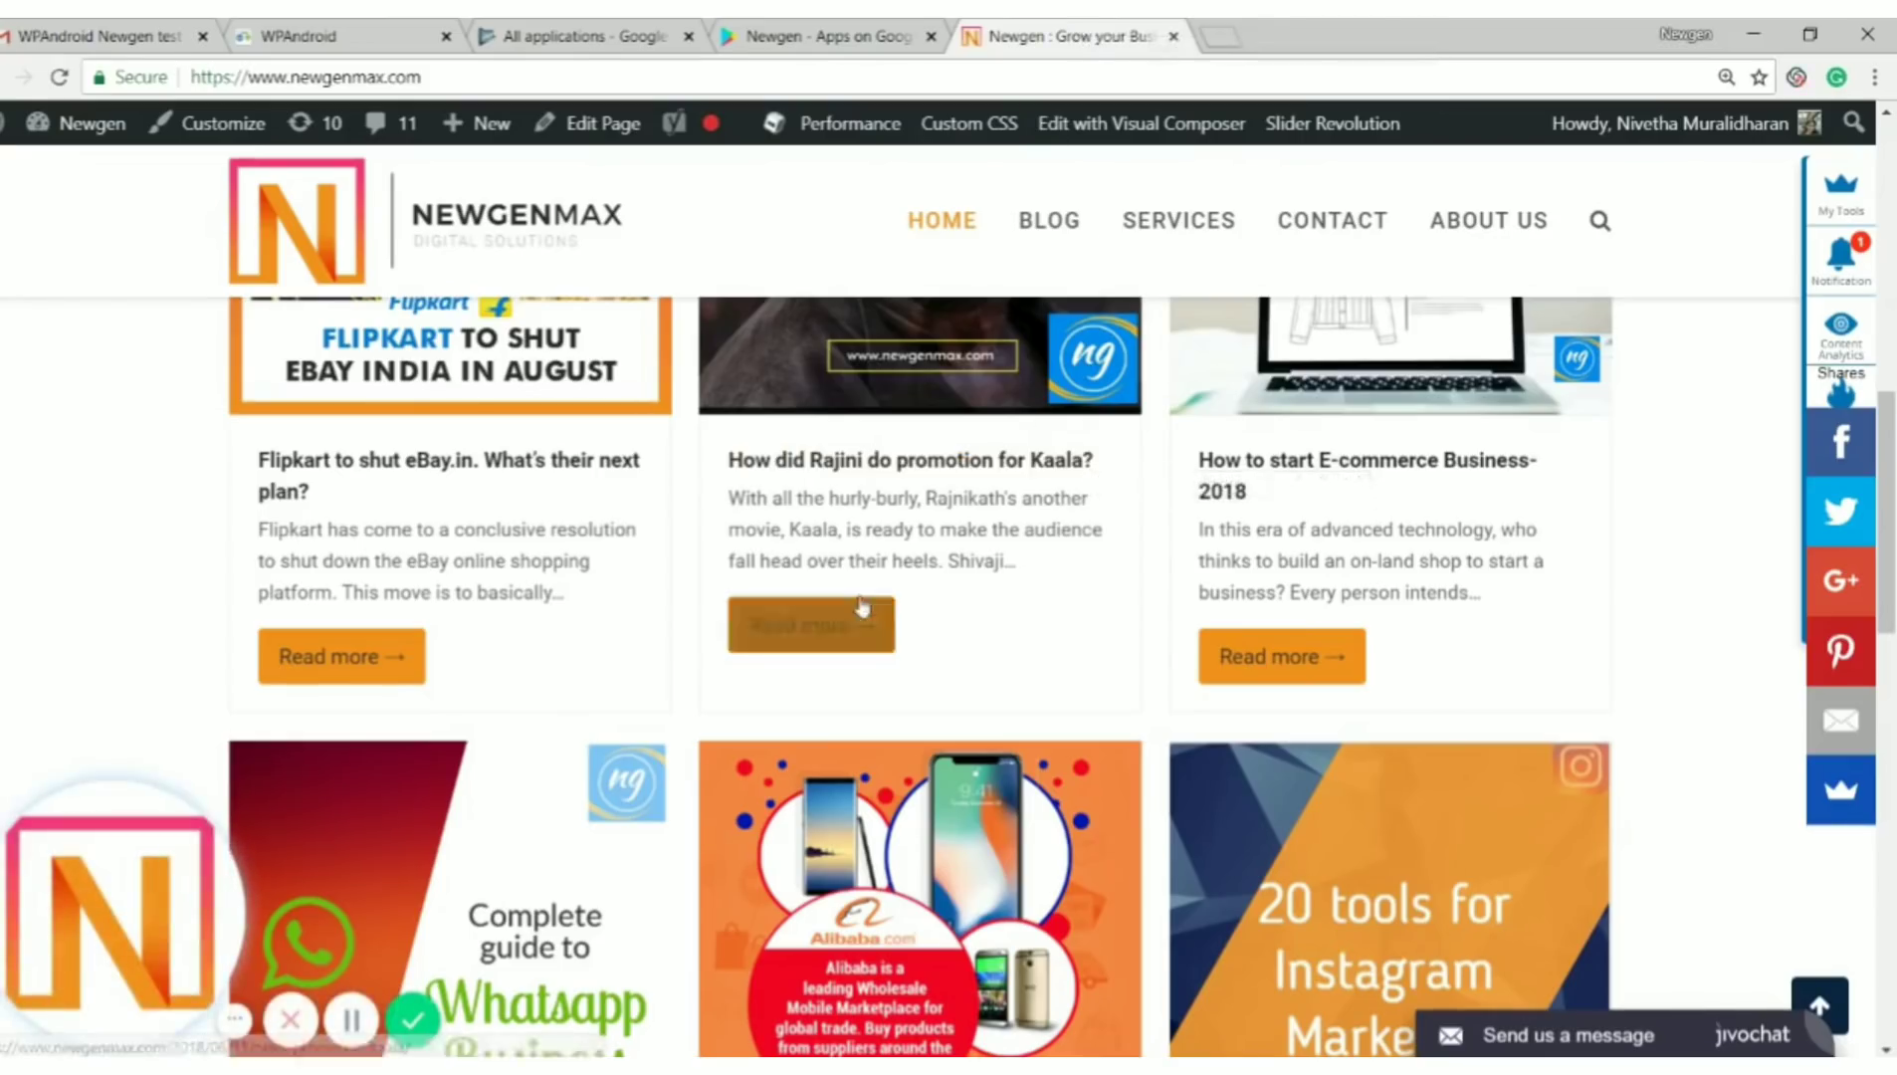